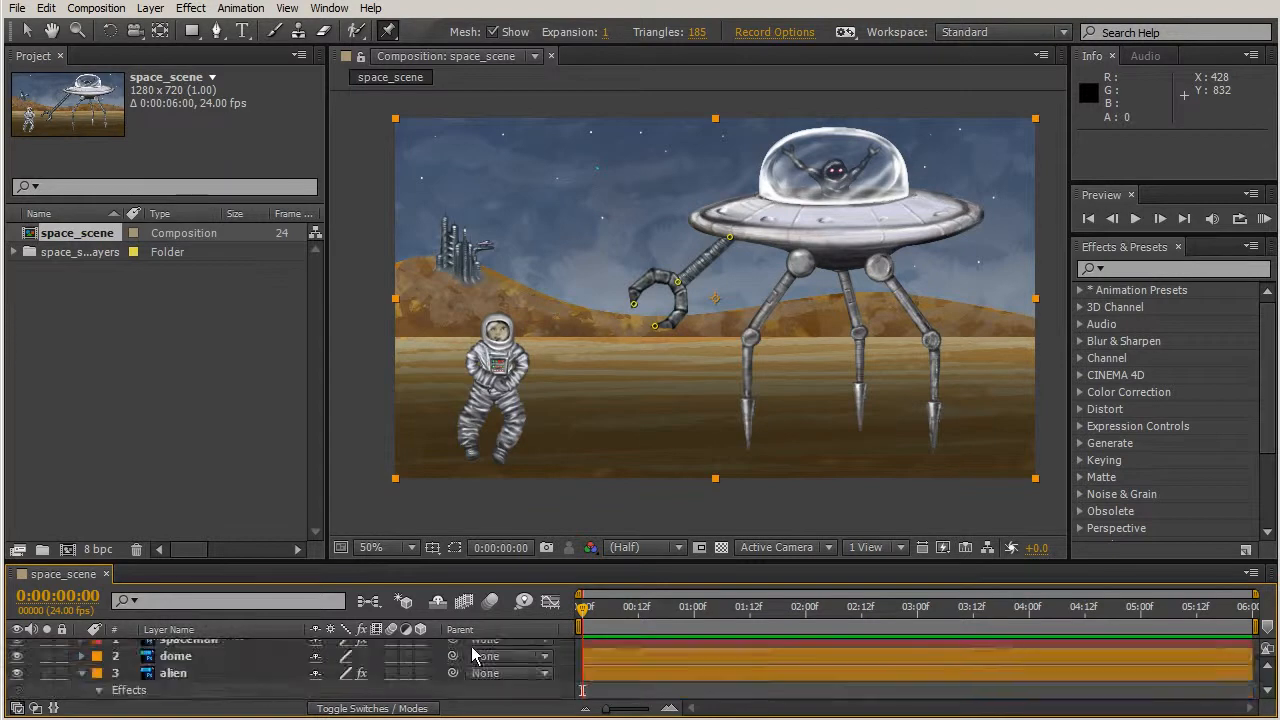
Move the spaceman layer across the scene to position 1560, 360 and start keyframing its Position at 0:00:00:00
{"action": "left_click", "coordinate": [211, 651]}
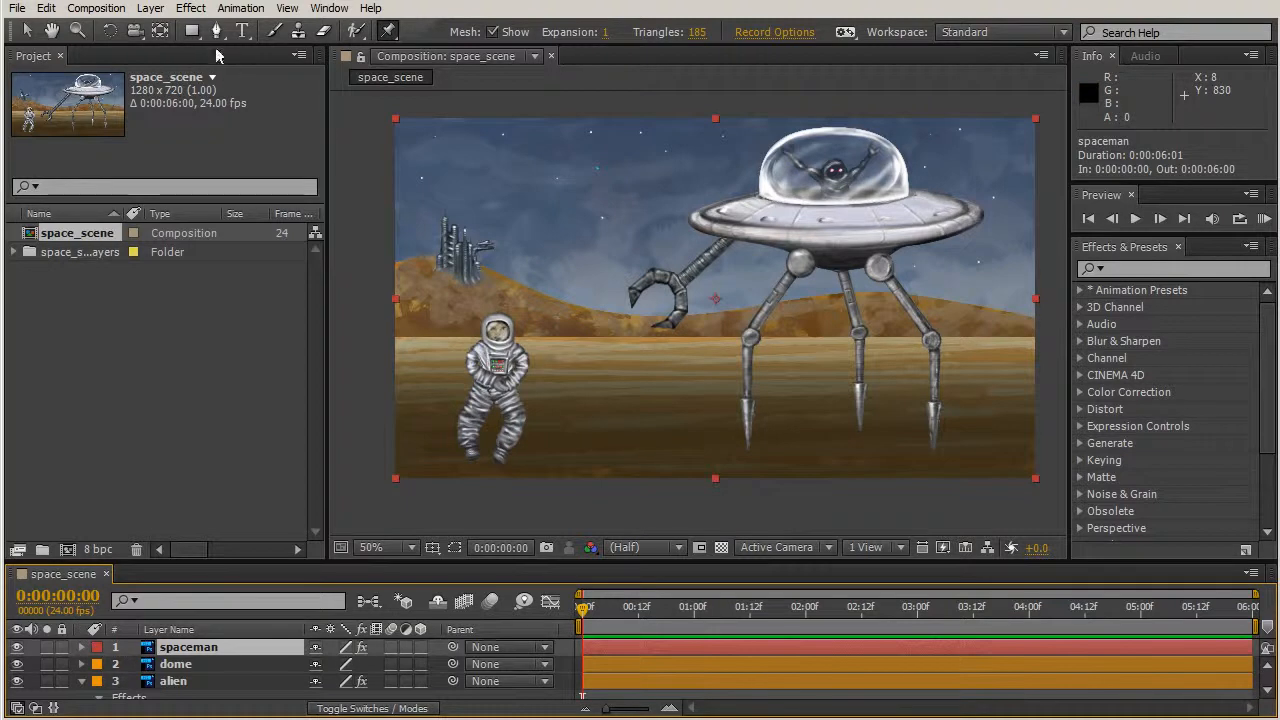
{"action": "left_click", "coordinate": [28, 31]}
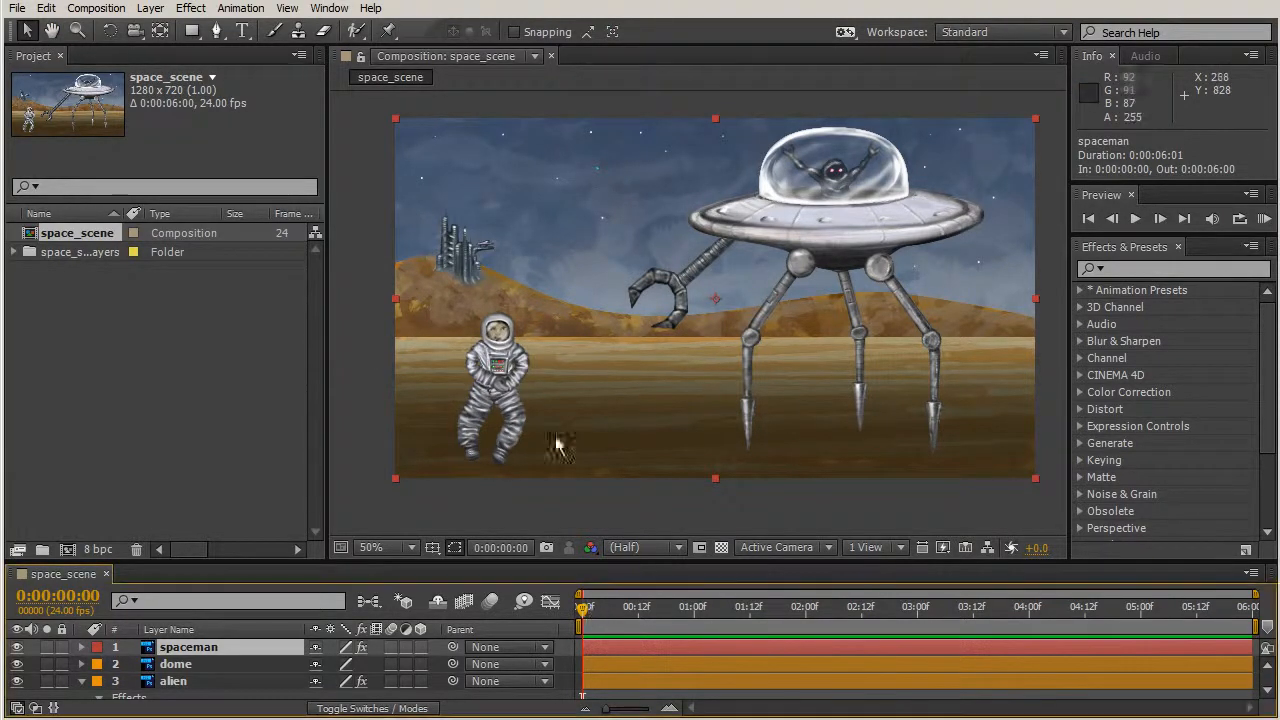
{"action": "left_click_drag", "start_coordinate": [510, 367], "coordinate": [959, 380]}
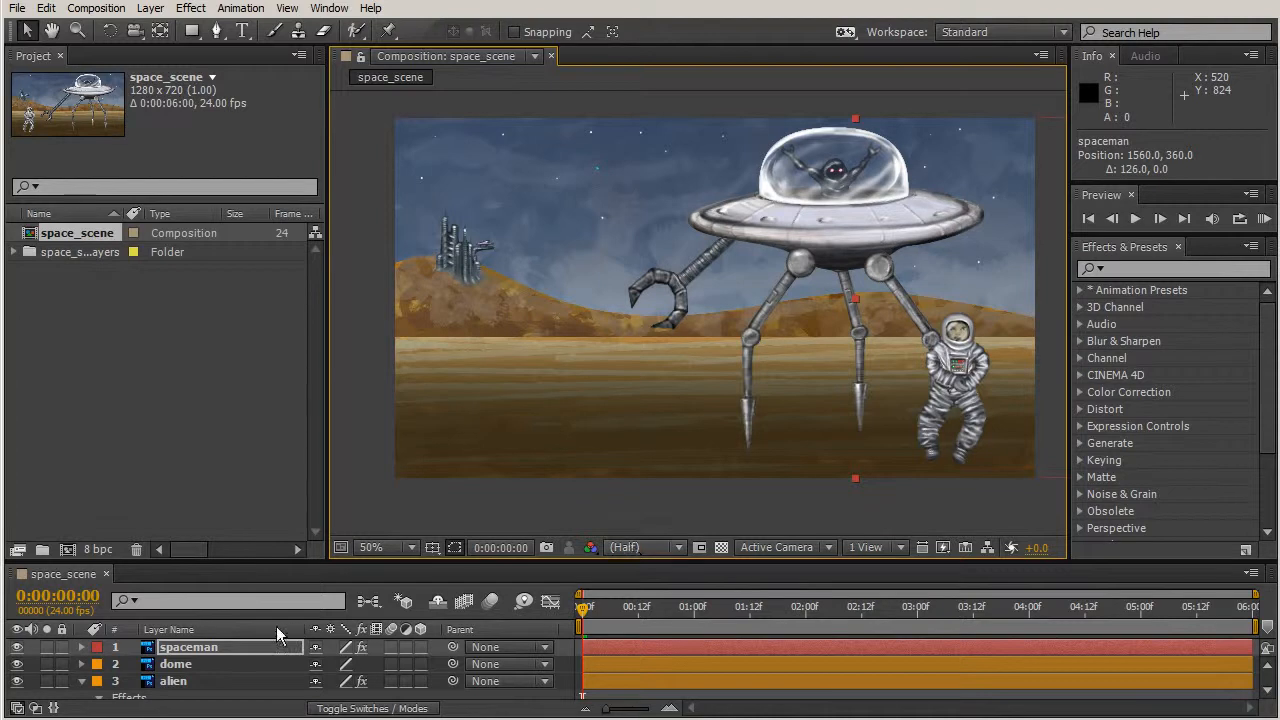
{"action": "key", "text": "p"}
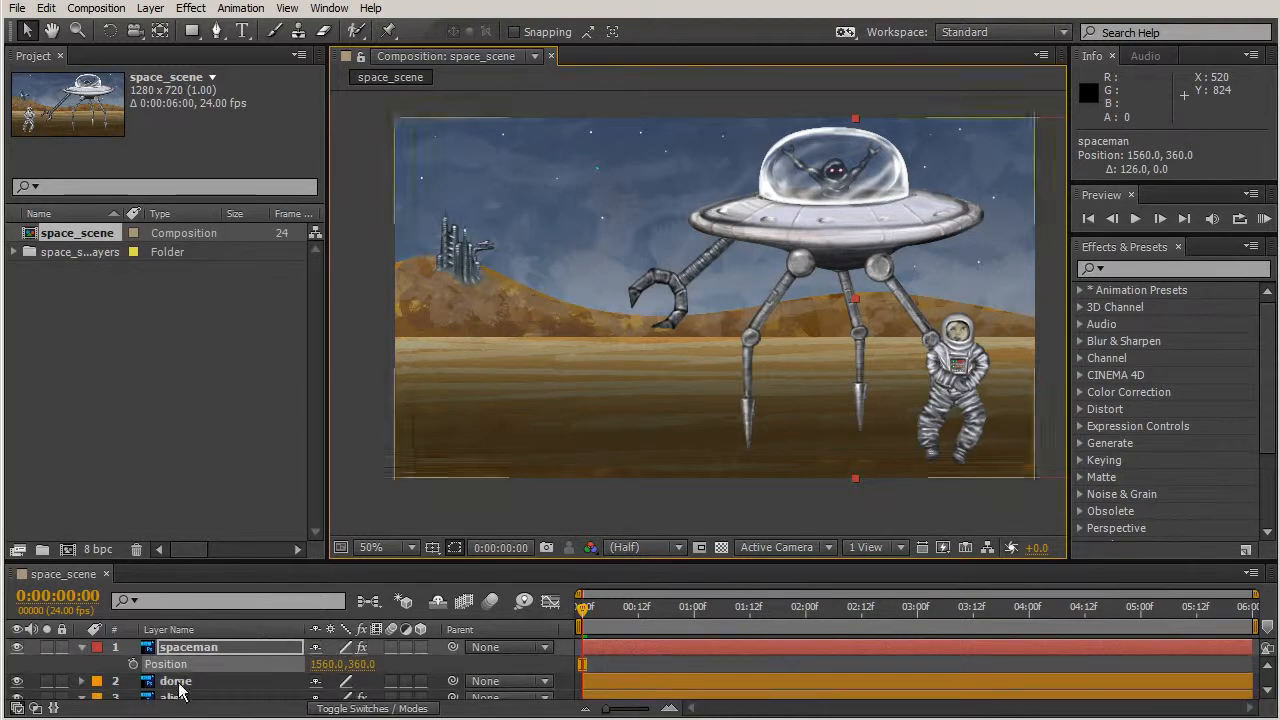
{"action": "left_click", "coordinate": [134, 665]}
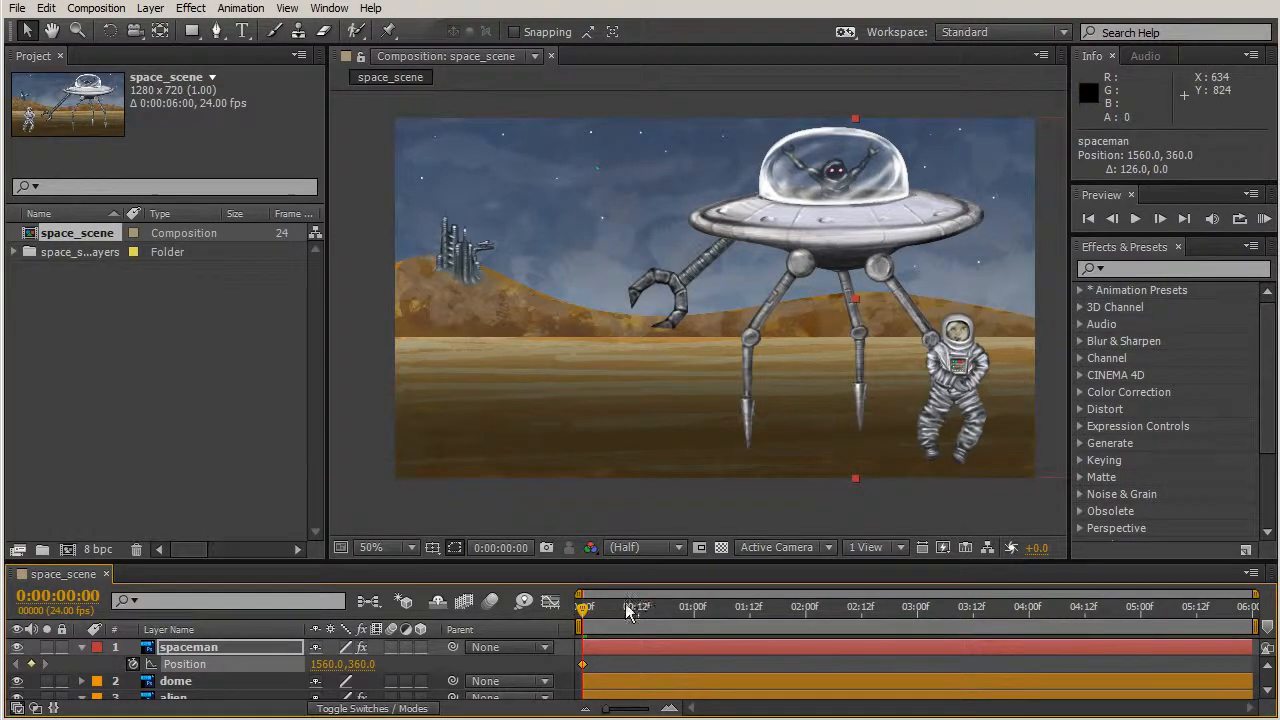
Keyframe the spaceman moving left in stages at 0:00:02:00, at 0:00:04:00 (772, 360) and at 0:00:05:23 (374, 360)
{"action": "left_click_drag", "start_coordinate": [584, 619], "coordinate": [808, 588]}
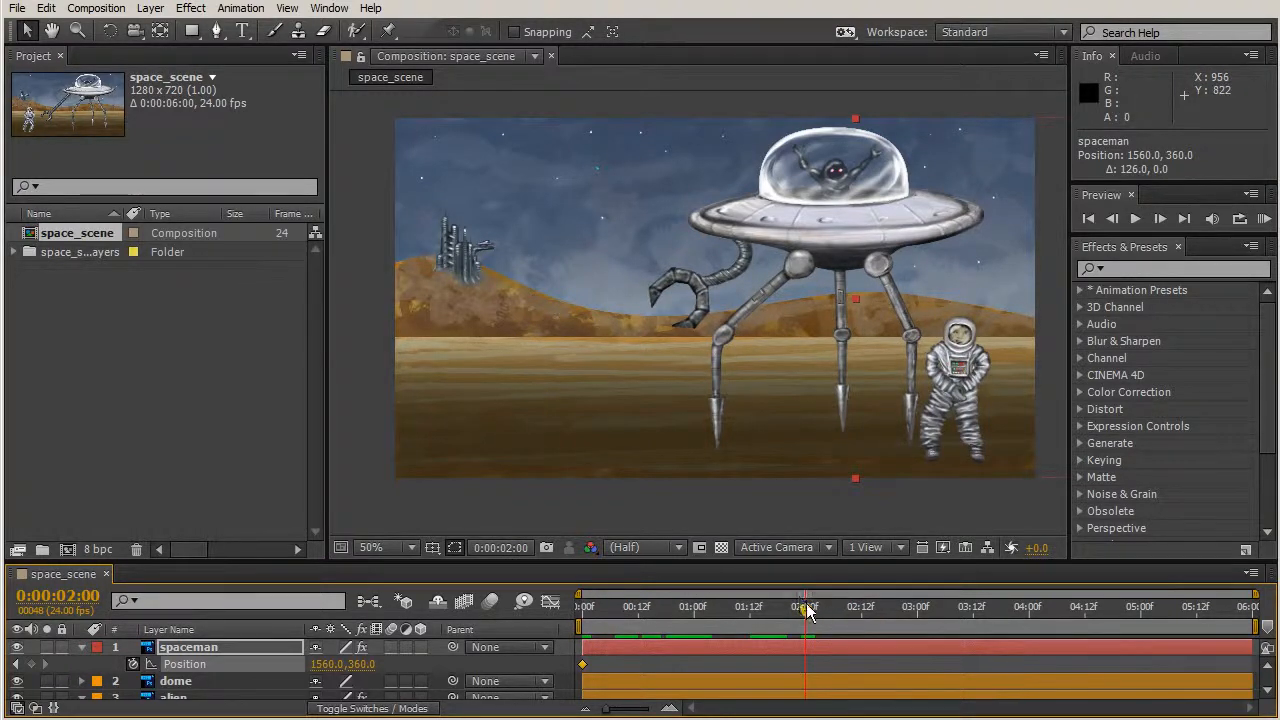
{"action": "mouse_move", "coordinate": [805, 606]}
{"action": "left_mouse_down"}
{"action": "mouse_move", "coordinate": [849, 604]}
{"action": "mouse_move", "coordinate": [806, 606]}
{"action": "left_mouse_up"}
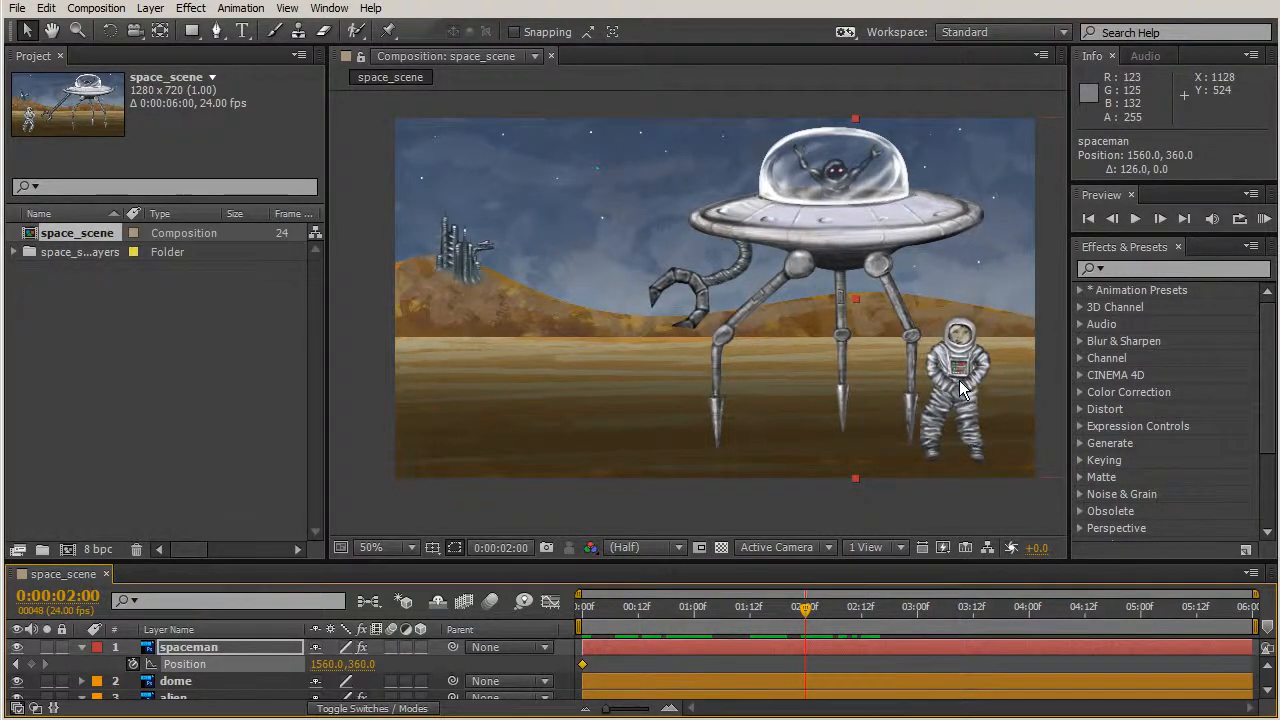
{"action": "left_click_drag", "start_coordinate": [959, 380], "coordinate": [770, 448]}
{"action": "left_click_drag", "start_coordinate": [810, 622], "coordinate": [1030, 610]}
{"action": "left_click_drag", "start_coordinate": [745, 420], "coordinate": [540, 446]}
{"action": "left_click_drag", "start_coordinate": [1031, 611], "coordinate": [1262, 618]}
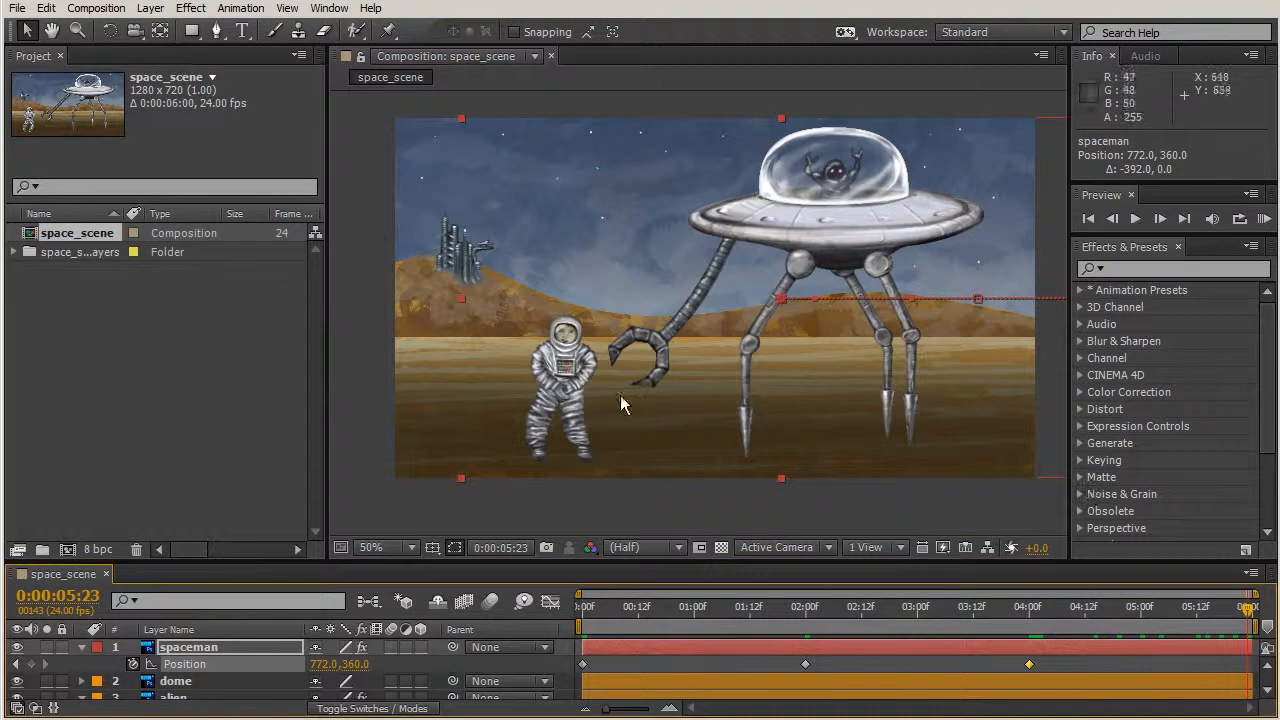
{"action": "left_click_drag", "start_coordinate": [643, 405], "coordinate": [365, 433]}
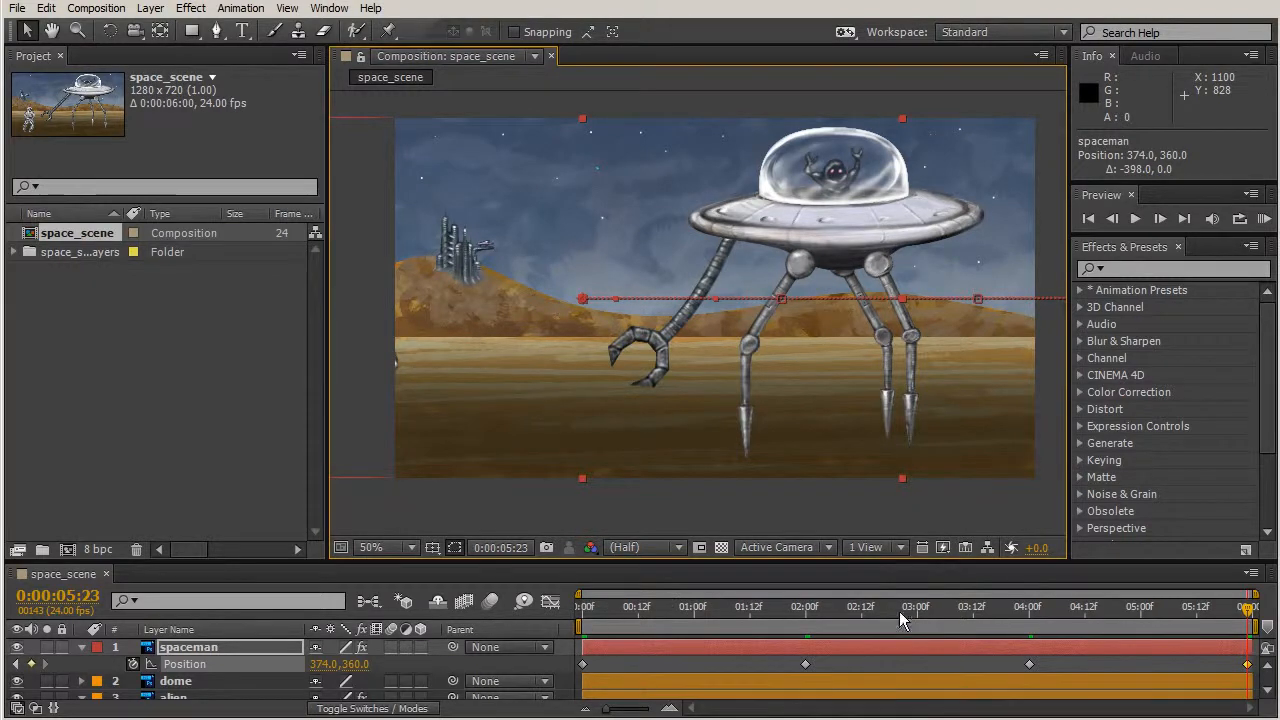
Raise the spaceman between the existing keyframes at 0:00:00:23, at 0:00:03:00 (968, 276) and at 0:00:05:00 (568.8, 304)
{"action": "left_click_drag", "start_coordinate": [603, 610], "coordinate": [691, 607]}
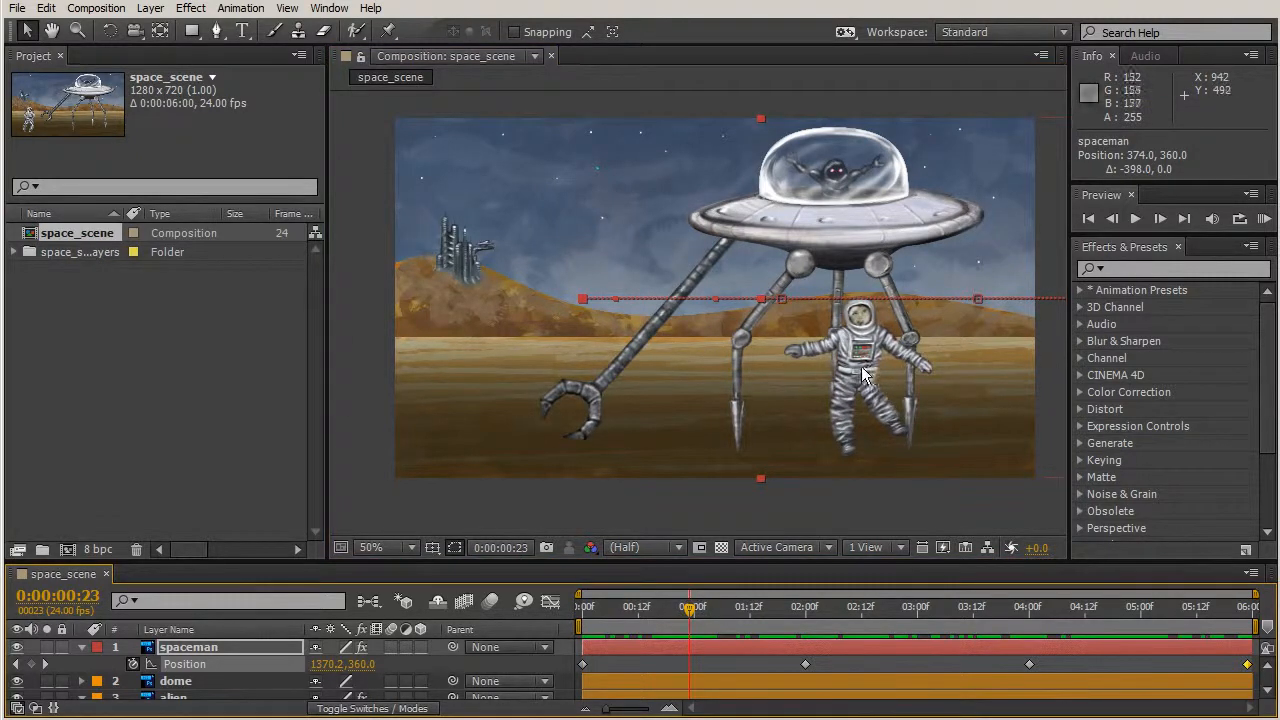
{"action": "left_click_drag", "start_coordinate": [868, 372], "coordinate": [870, 312]}
{"action": "left_click_drag", "start_coordinate": [689, 612], "coordinate": [918, 607]}
{"action": "left_click_drag", "start_coordinate": [677, 397], "coordinate": [673, 355]}
{"action": "left_click_drag", "start_coordinate": [918, 607], "coordinate": [1144, 583]}
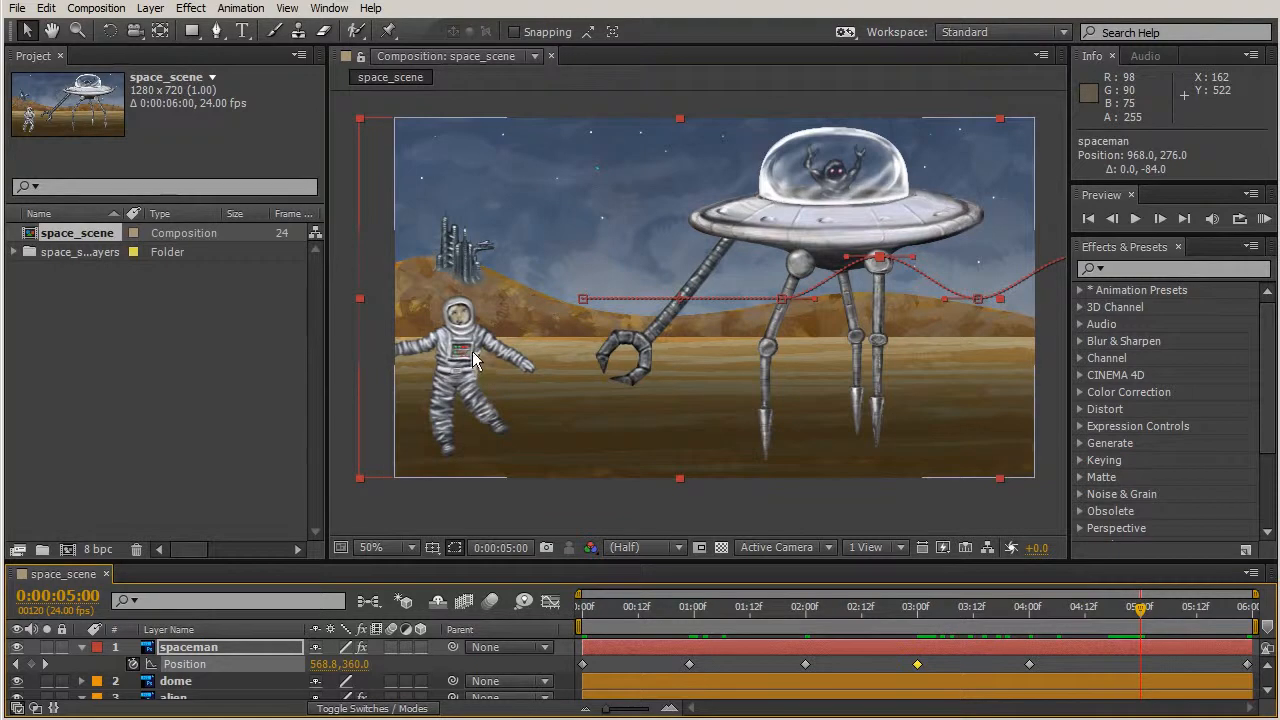
{"action": "left_click_drag", "start_coordinate": [470, 377], "coordinate": [462, 350]}
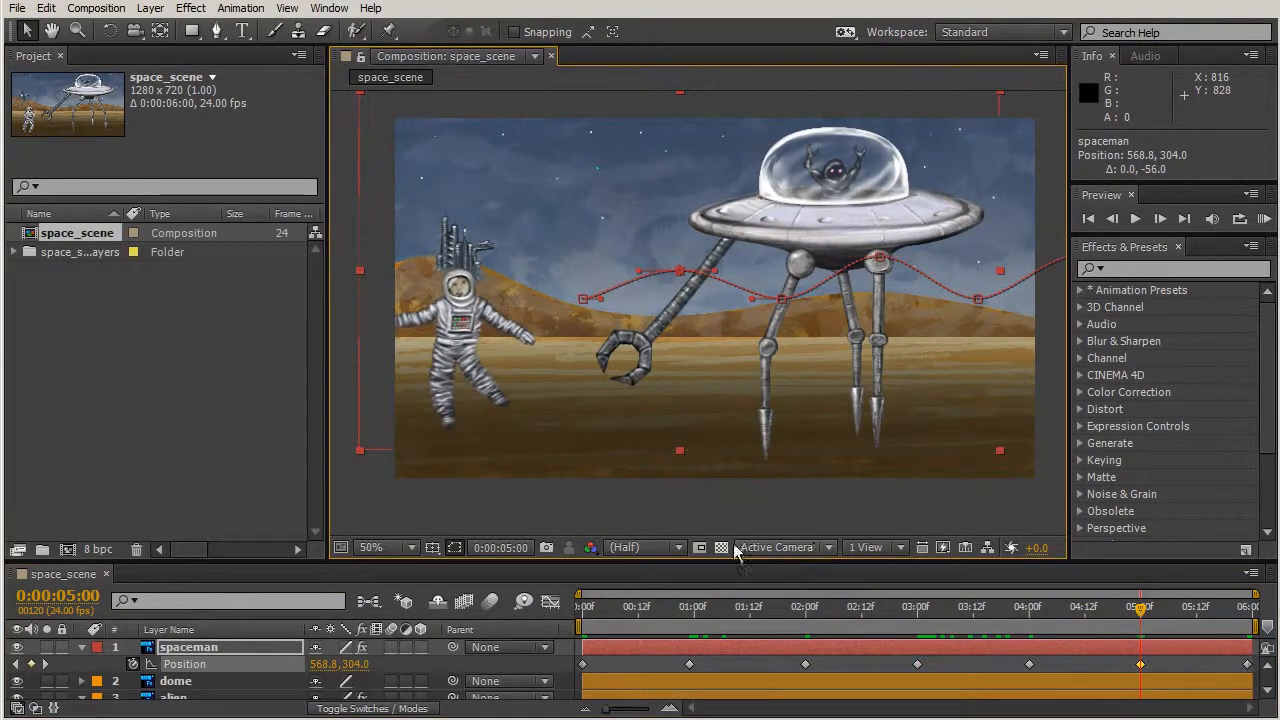
Try raising the left motion path handles of the spaceman's 0:00:05:00 and 0:00:03:00 keyframes
{"action": "left_click_drag", "start_coordinate": [707, 609], "coordinate": [666, 528]}
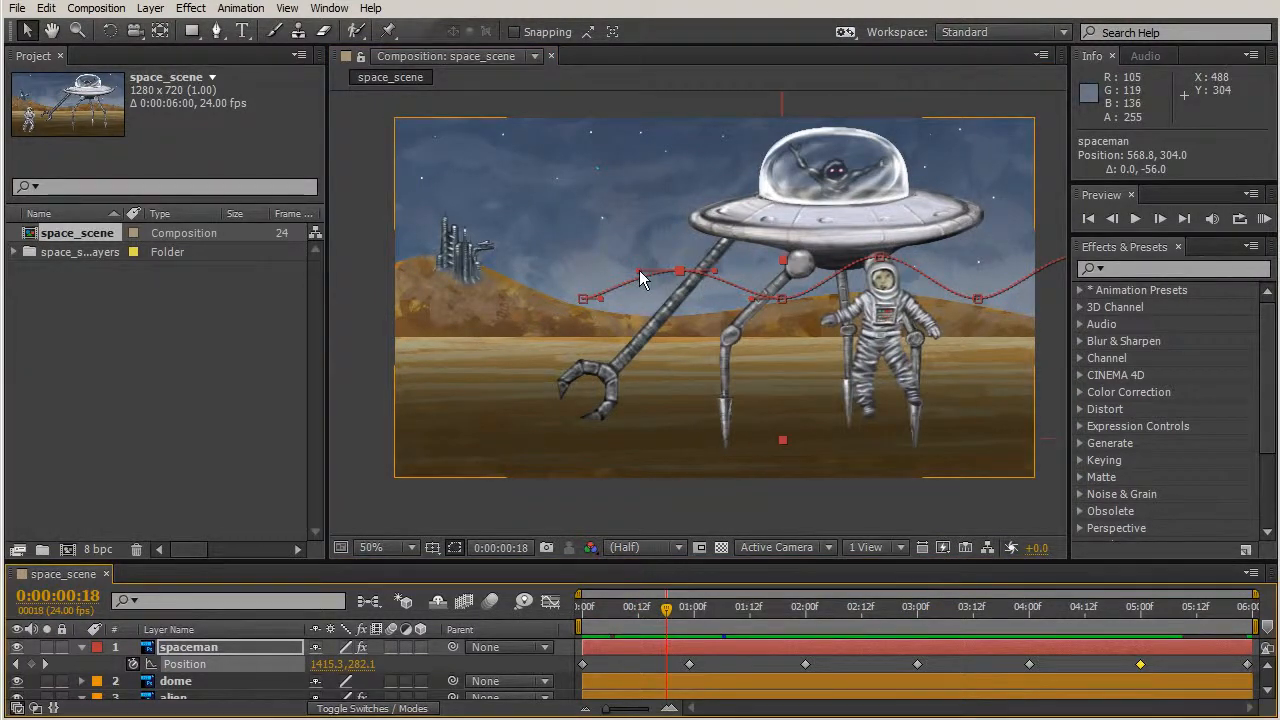
{"action": "left_click_drag", "start_coordinate": [638, 268], "coordinate": [640, 260]}
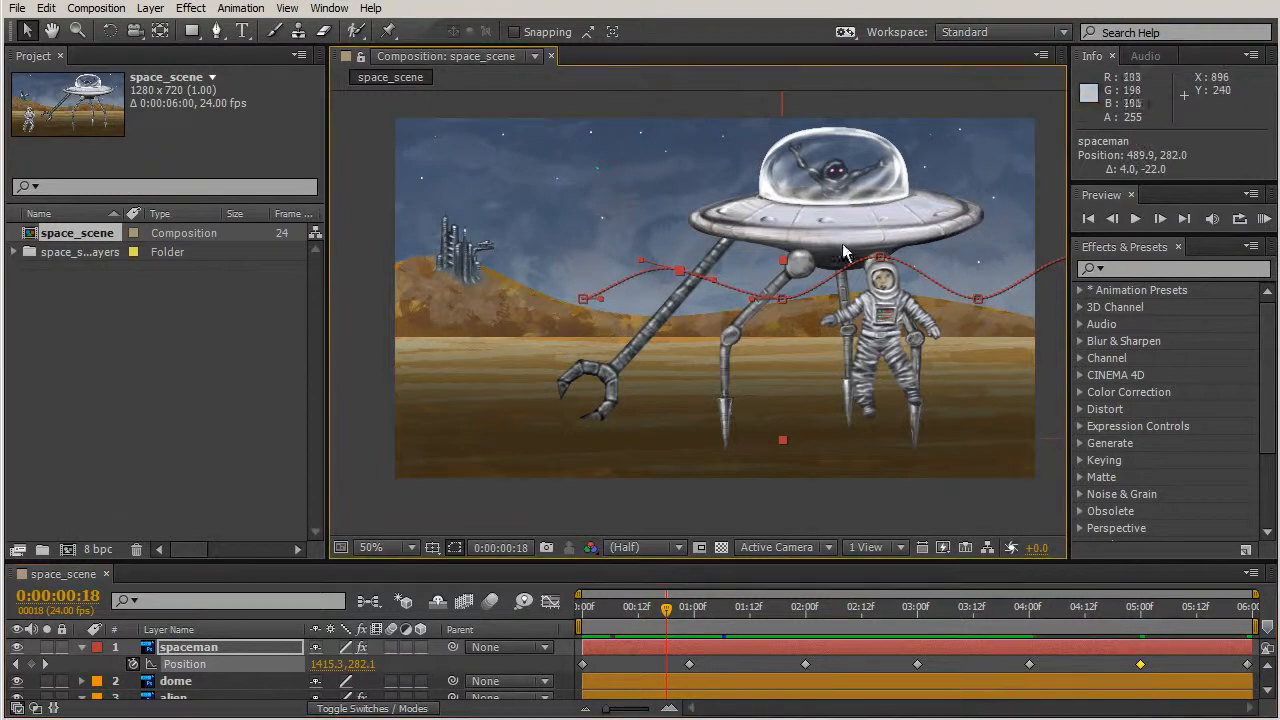
{"action": "left_click", "coordinate": [880, 264]}
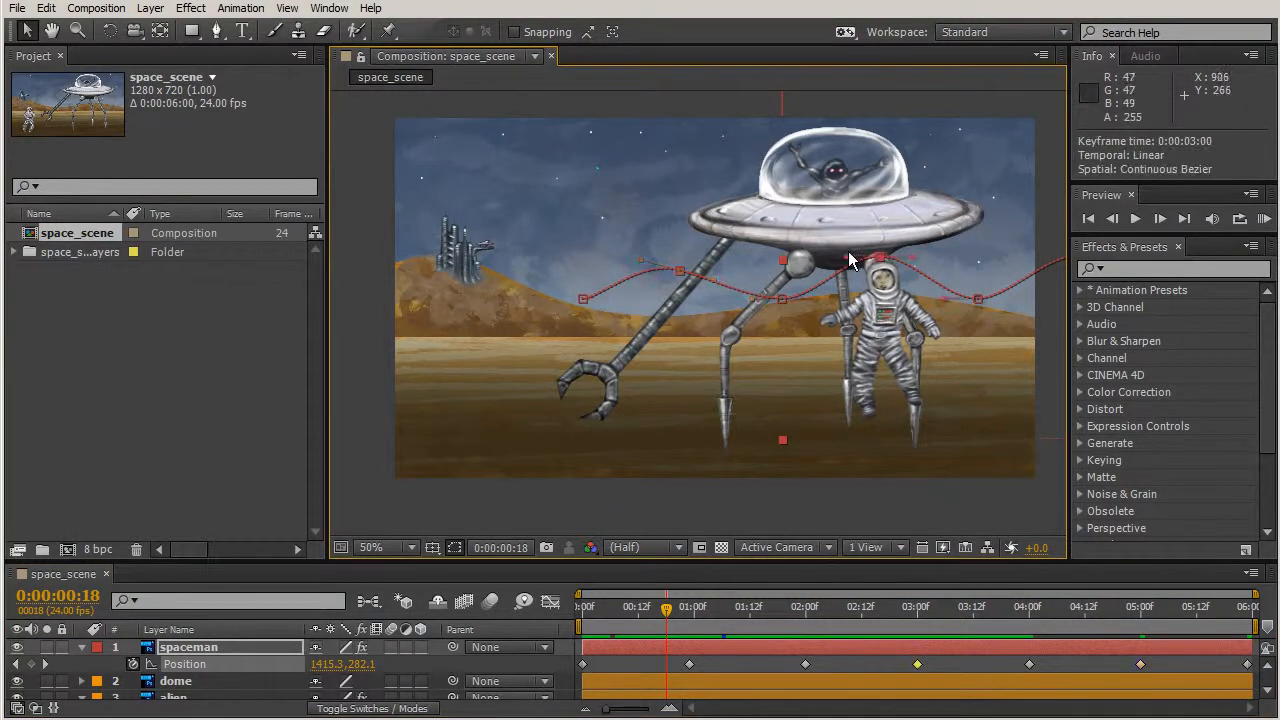
{"action": "left_click_drag", "start_coordinate": [845, 256], "coordinate": [847, 248]}
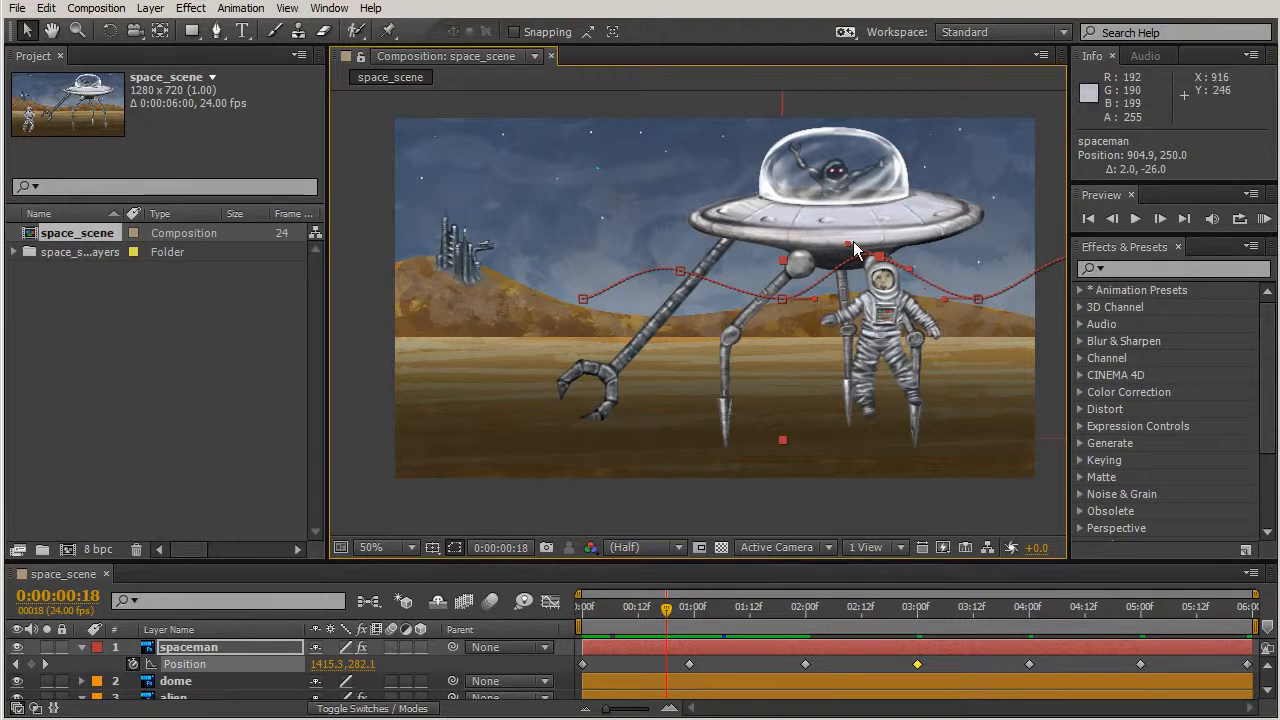
Lower the left motion path handles at all three of the spaceman's peaks so the path climbs before each drop
{"action": "left_click", "coordinate": [679, 271]}
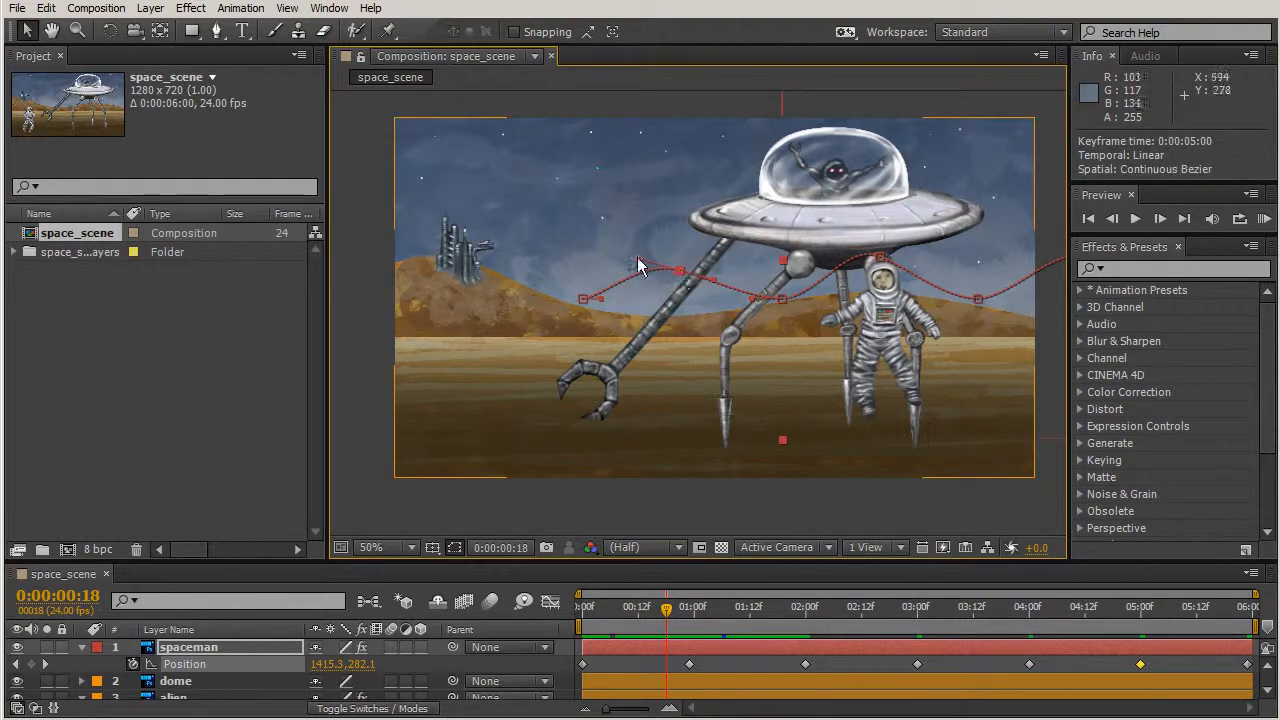
{"action": "left_click_drag", "start_coordinate": [643, 266], "coordinate": [641, 274]}
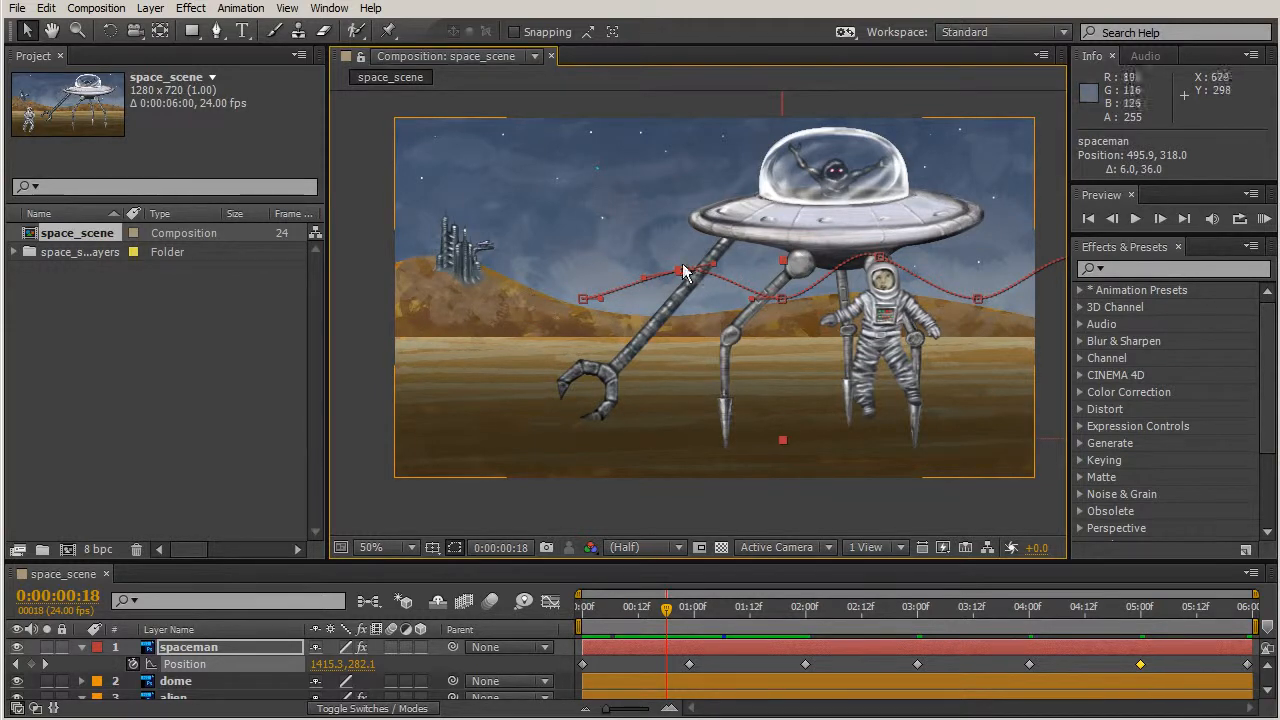
{"action": "left_click", "coordinate": [853, 258]}
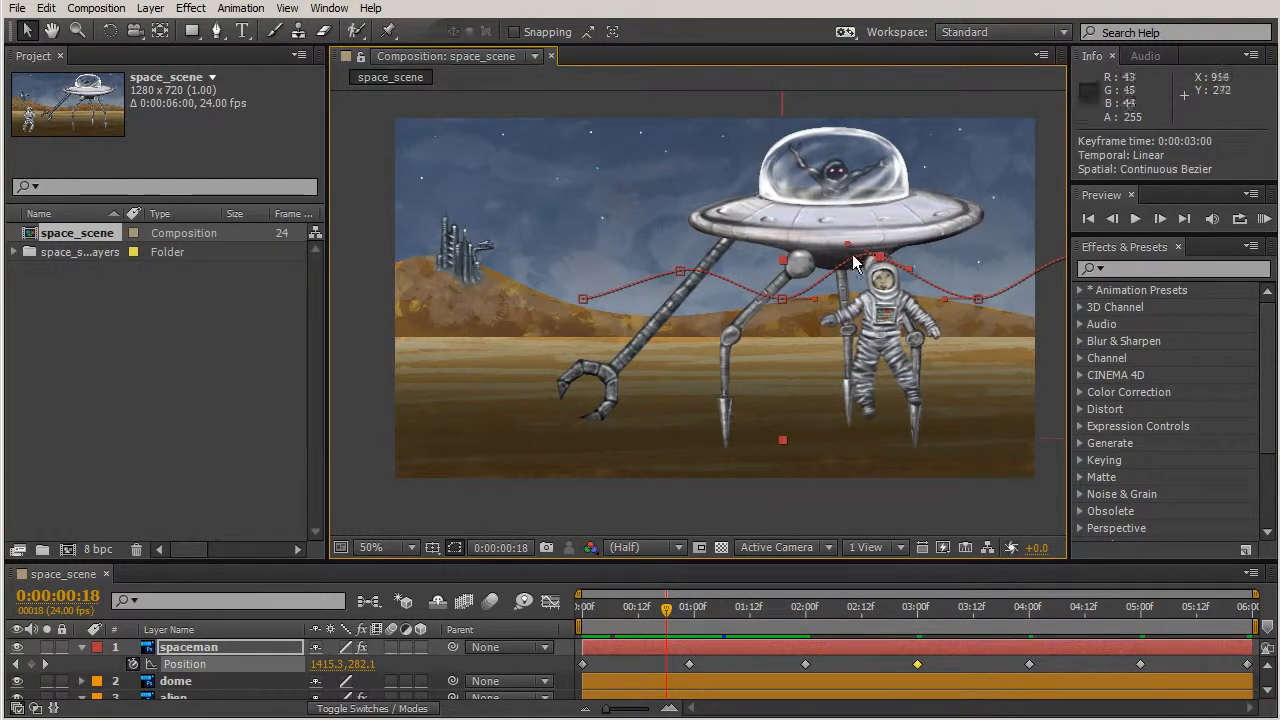
{"action": "left_click_drag", "start_coordinate": [848, 253], "coordinate": [852, 267]}
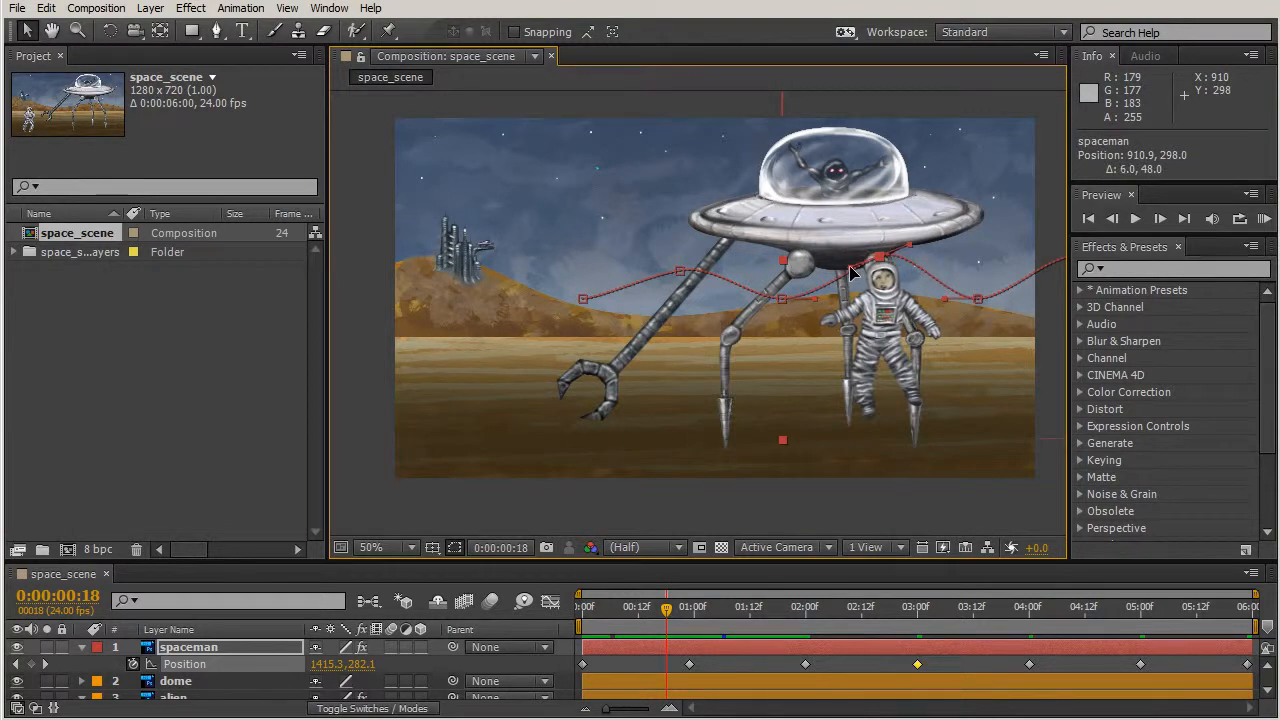
{"action": "left_click_drag", "start_coordinate": [950, 297], "coordinate": [810, 309]}
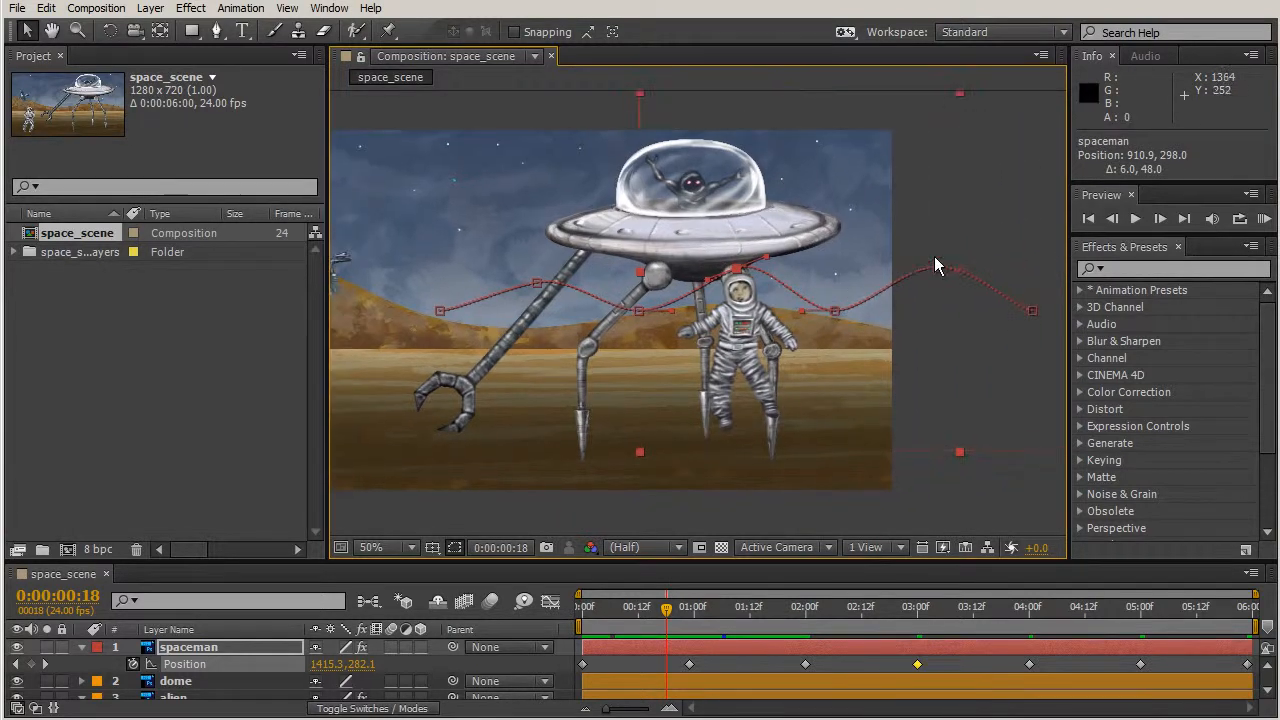
{"action": "left_click", "coordinate": [935, 264]}
{"action": "left_click_drag", "start_coordinate": [903, 276], "coordinate": [911, 298]}
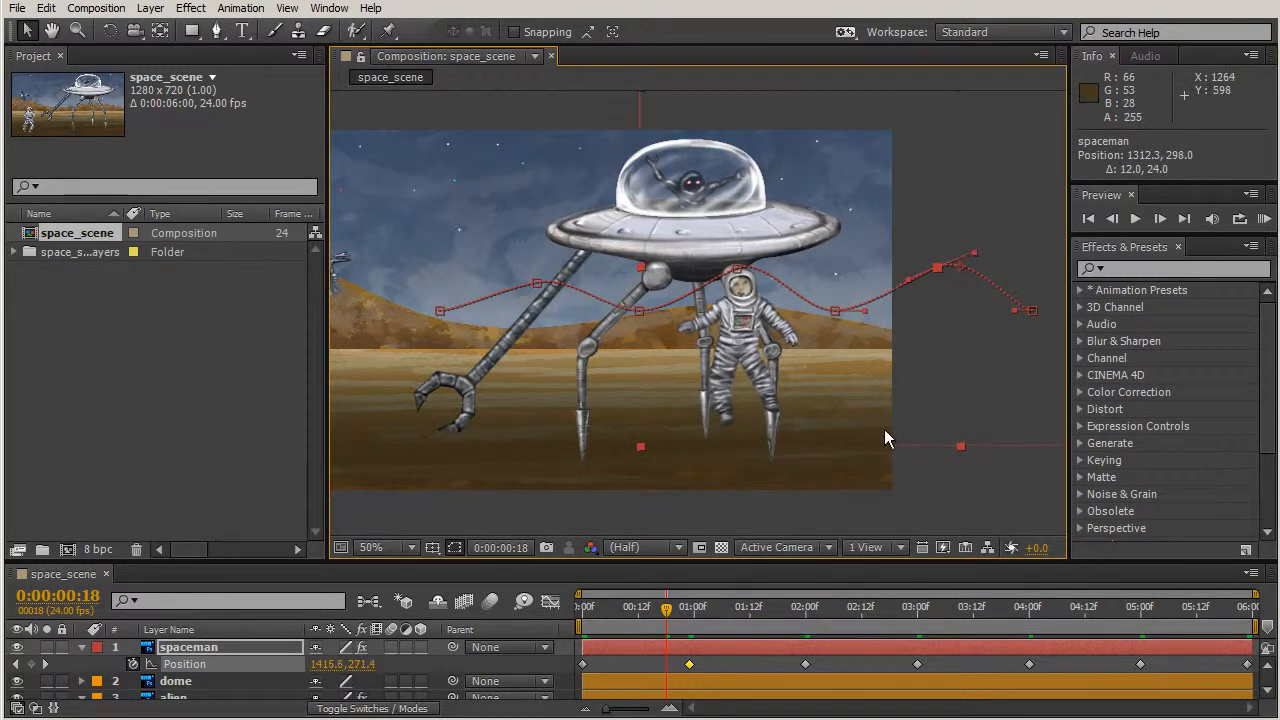
{"action": "left_click_drag", "start_coordinate": [881, 428], "coordinate": [1002, 388]}
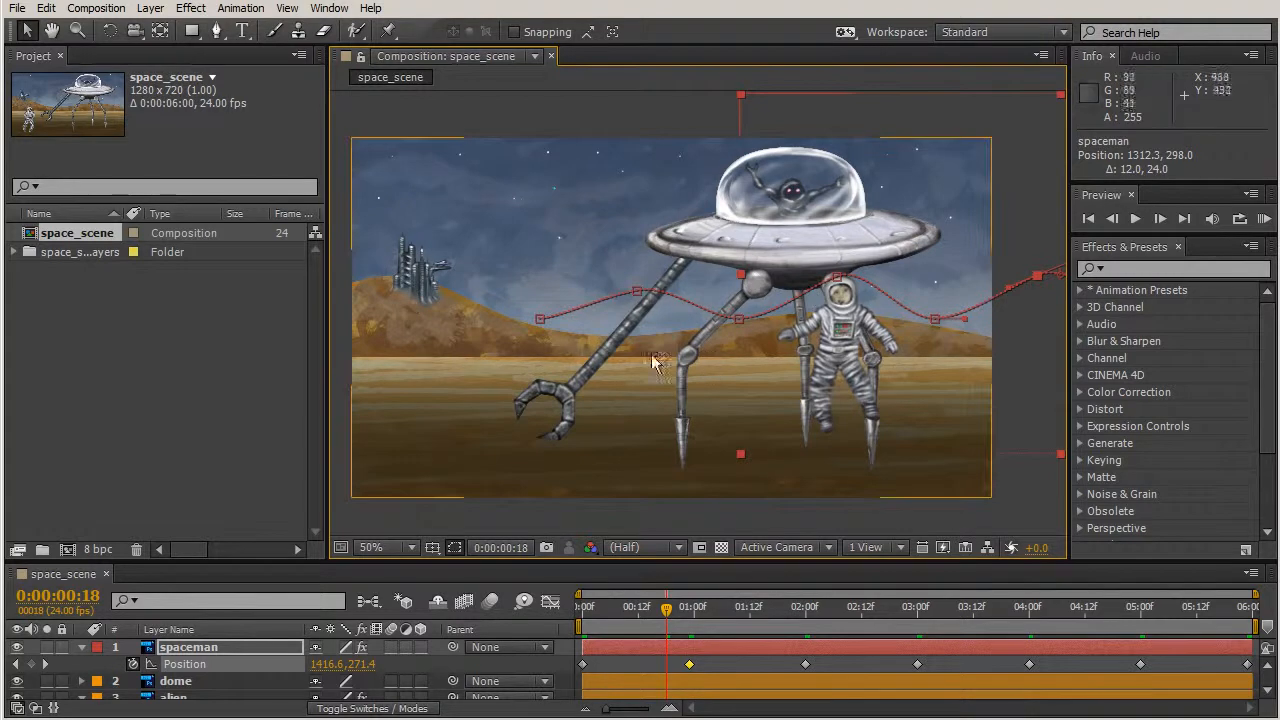
Run a RAM preview of the spaceman's walk and return to the first frame
{"action": "key", "text": "KP_0"}
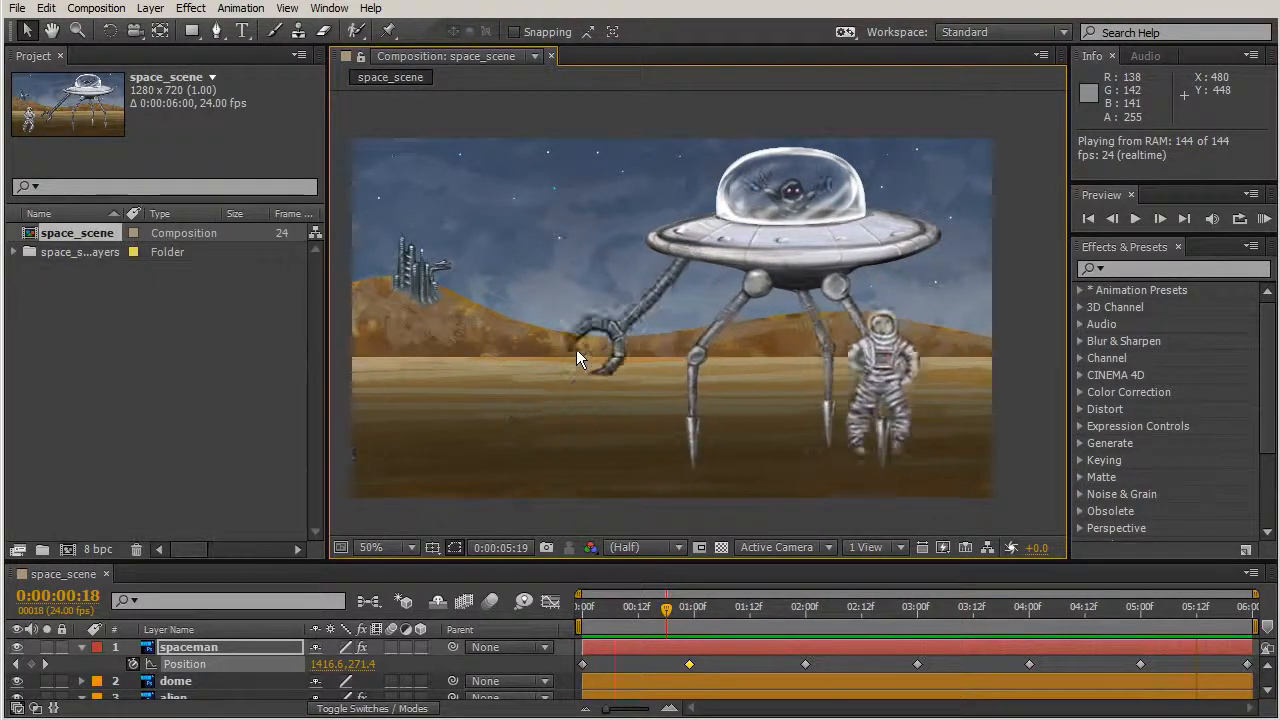
{"action": "left_click", "coordinate": [717, 612]}
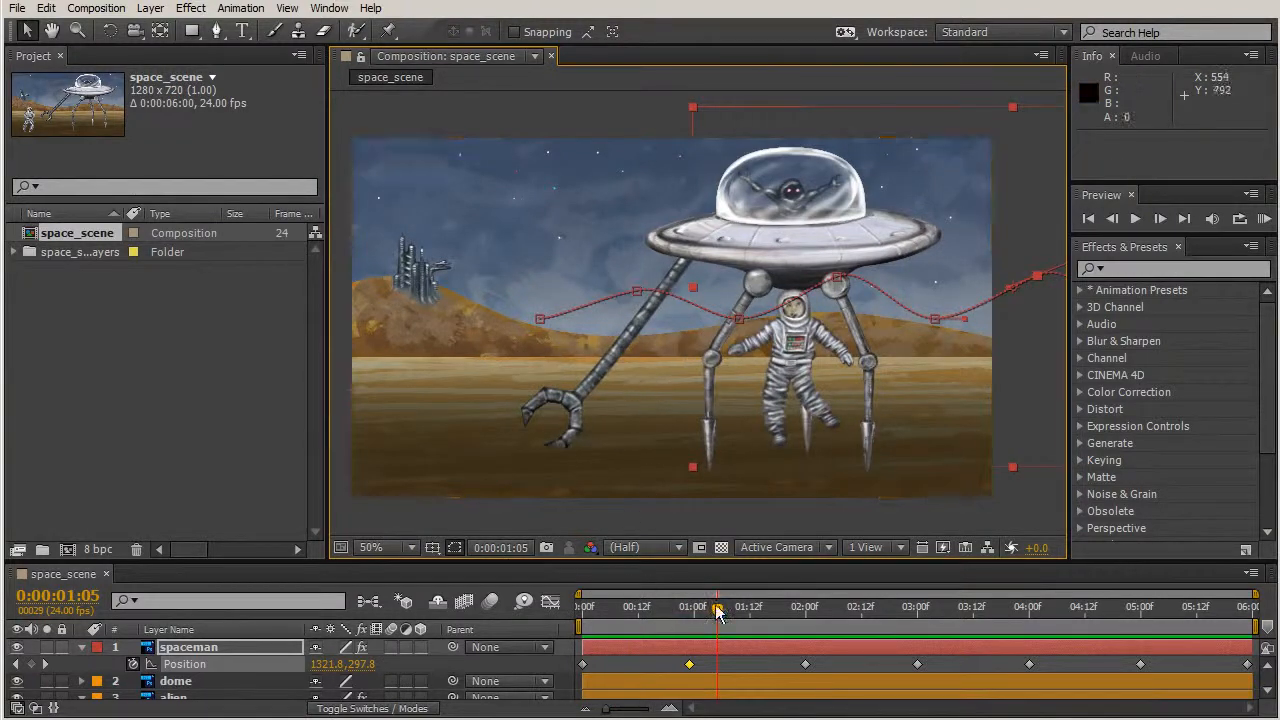
{"action": "left_click_drag", "start_coordinate": [717, 612], "coordinate": [583, 608]}
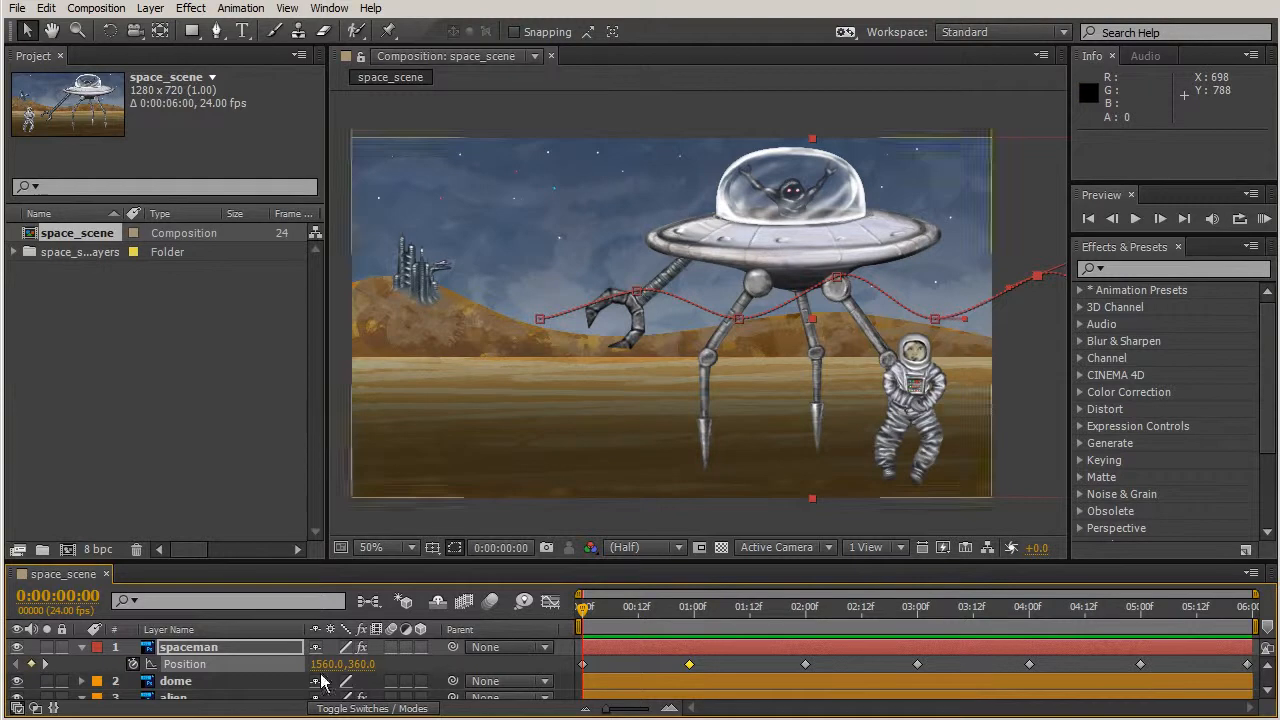
Collapse the spaceman, alien and claw layers' properties and enlarge the timeline to show more layers
{"action": "left_click", "coordinate": [81, 647]}
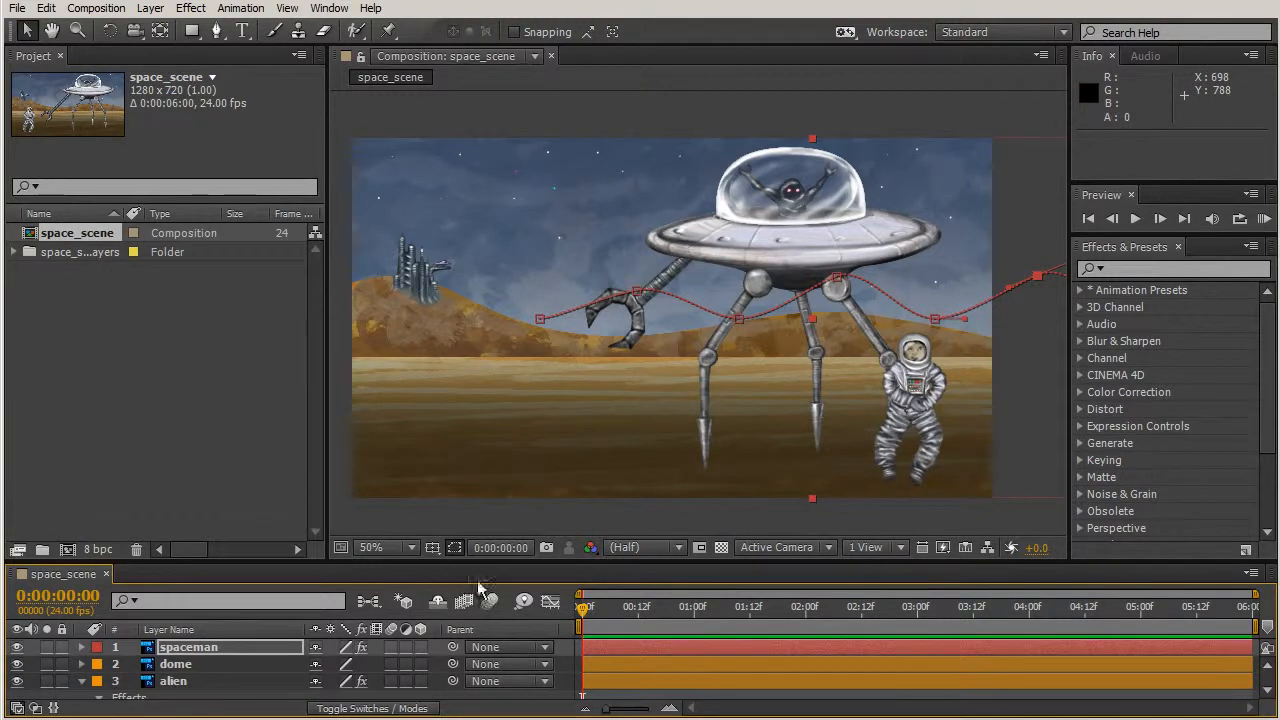
{"action": "left_click_drag", "start_coordinate": [481, 563], "coordinate": [481, 509]}
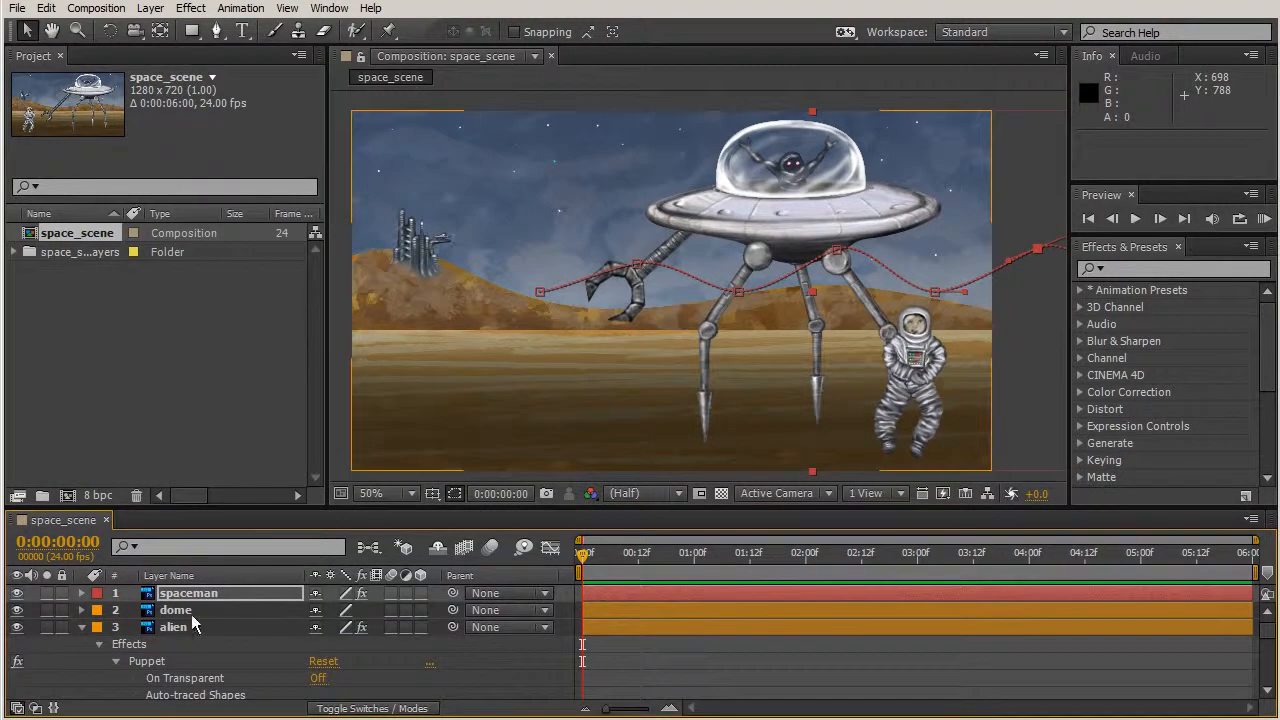
{"action": "left_click", "coordinate": [82, 628]}
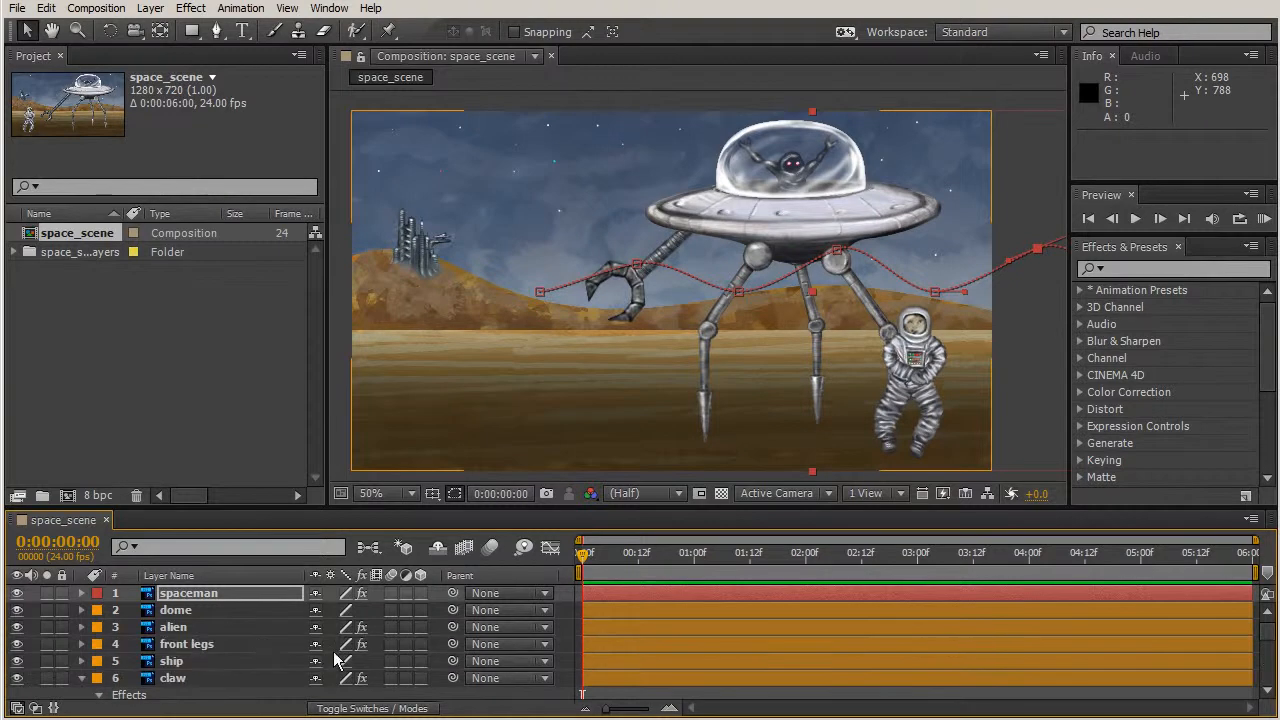
{"action": "left_click", "coordinate": [190, 662]}
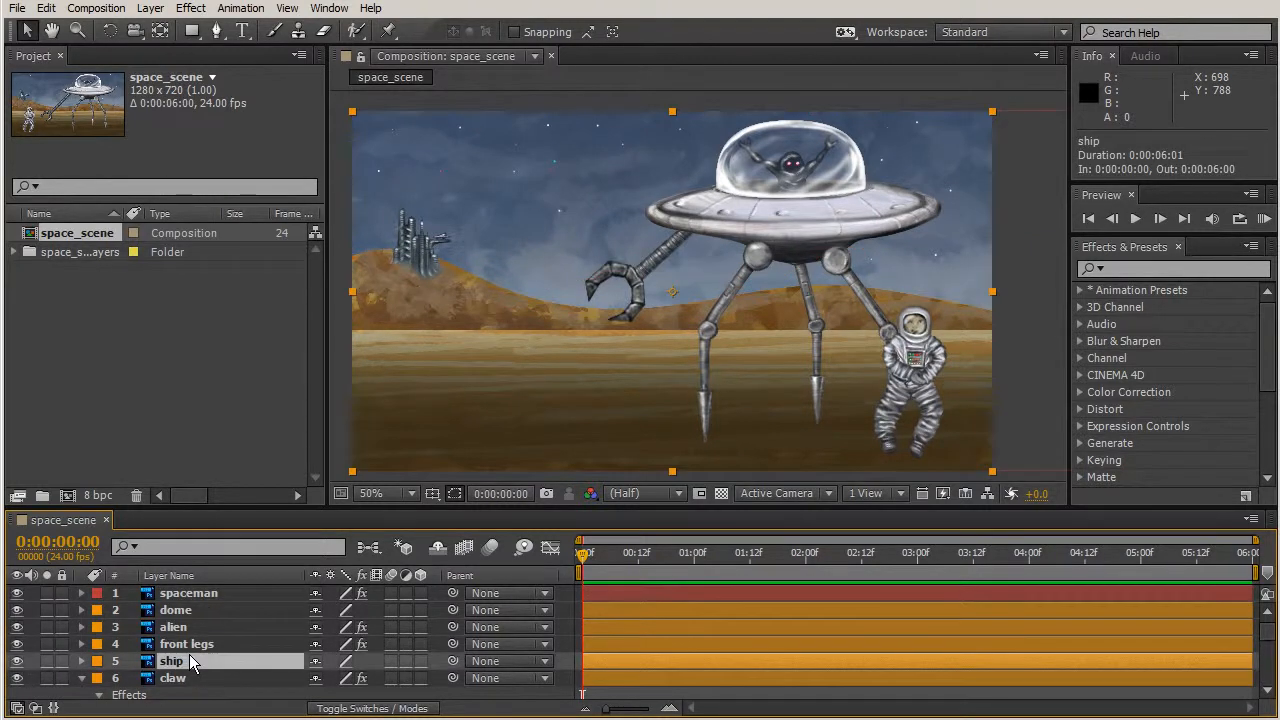
{"action": "left_click", "coordinate": [78, 678]}
{"action": "left_click", "coordinate": [82, 679]}
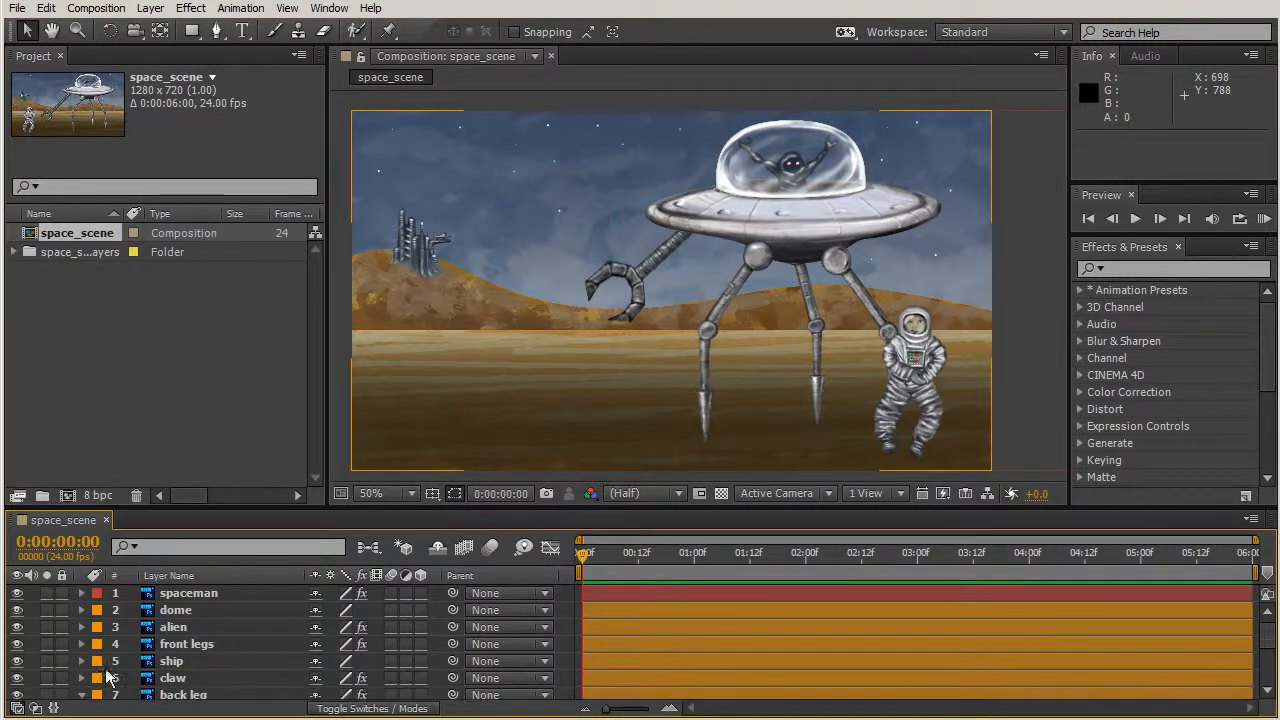
Parent the alien, front legs, claw and back leg layers to the ship layer
{"action": "scroll", "coordinate": [208, 672], "scroll_direction": "down", "scroll_amount": 2}
{"action": "left_click", "coordinate": [203, 645]}
{"action": "left_click", "coordinate": [190, 626], "text": "shift"}
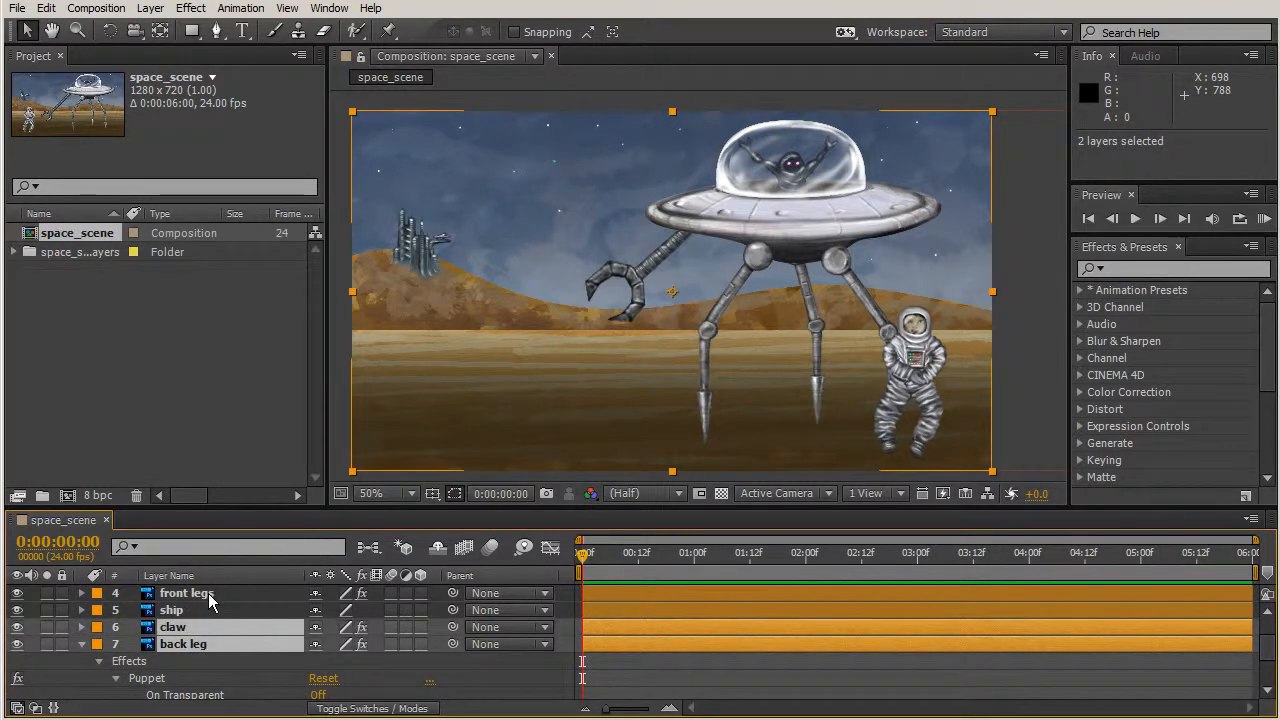
{"action": "left_click", "coordinate": [210, 595], "text": "ctrl"}
{"action": "scroll", "coordinate": [208, 630], "scroll_direction": "up", "scroll_amount": 2}
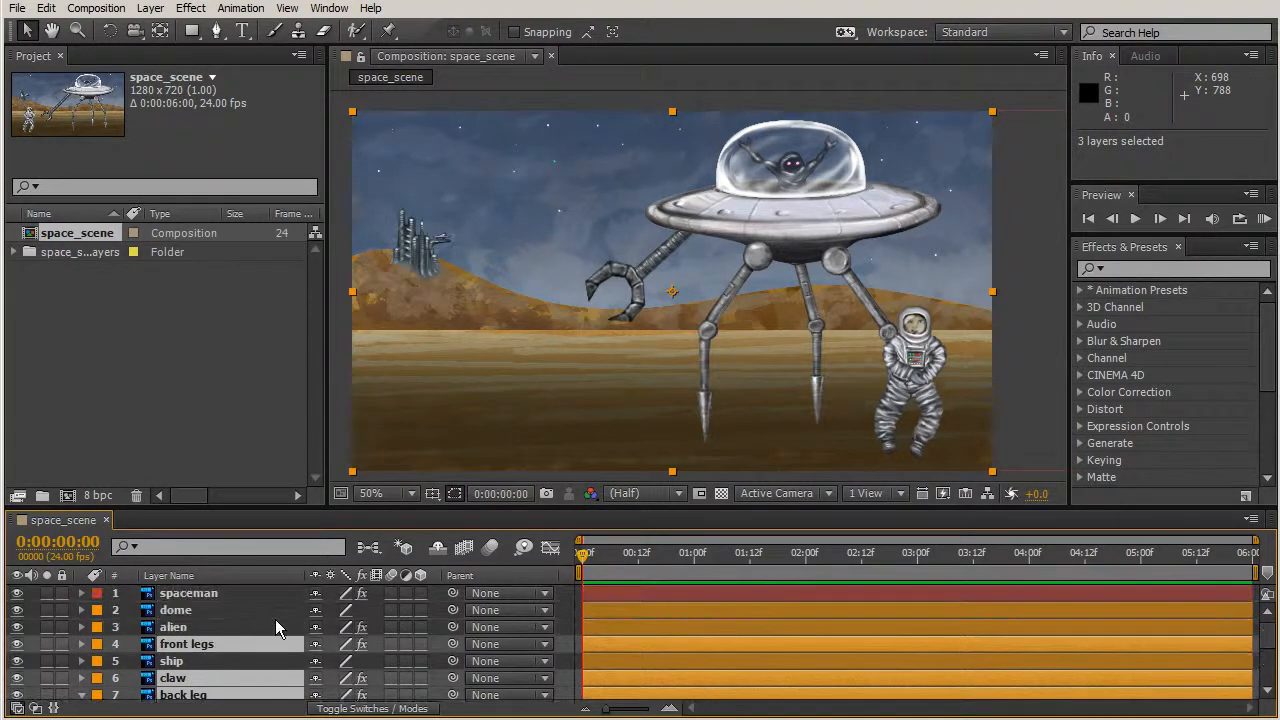
{"action": "left_click", "coordinate": [201, 630], "text": "ctrl"}
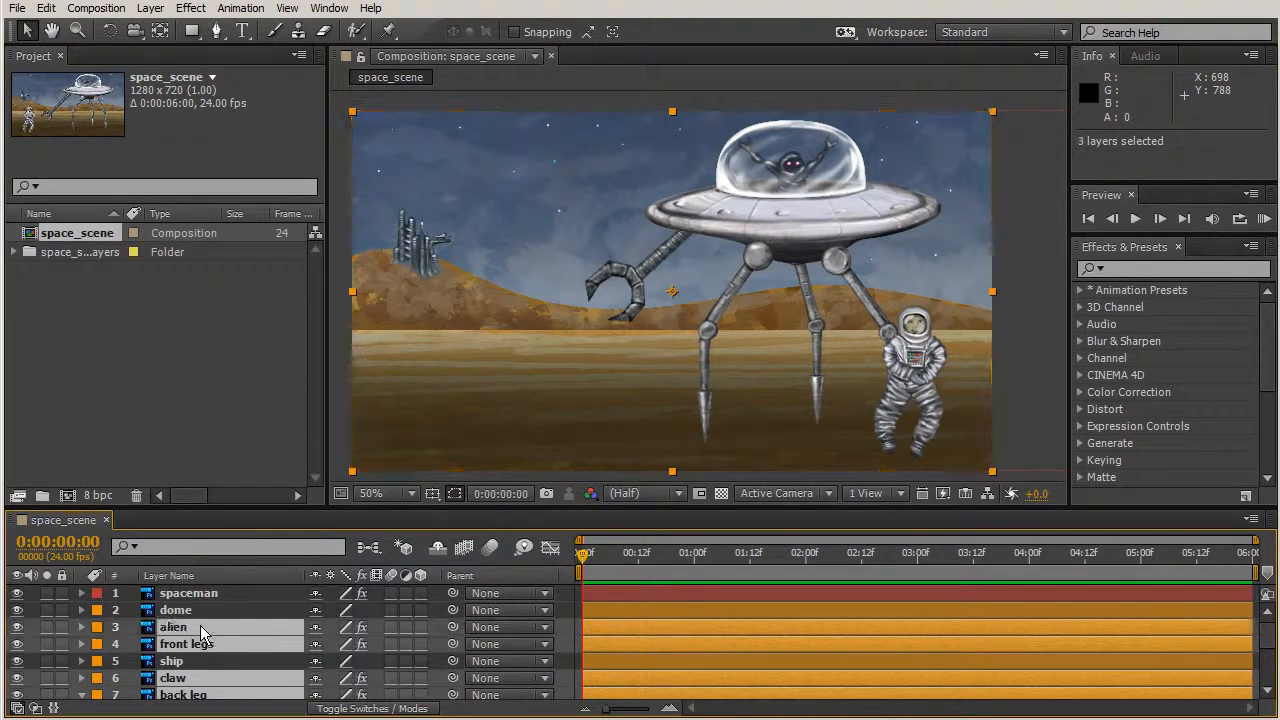
{"action": "left_click", "coordinate": [500, 630]}
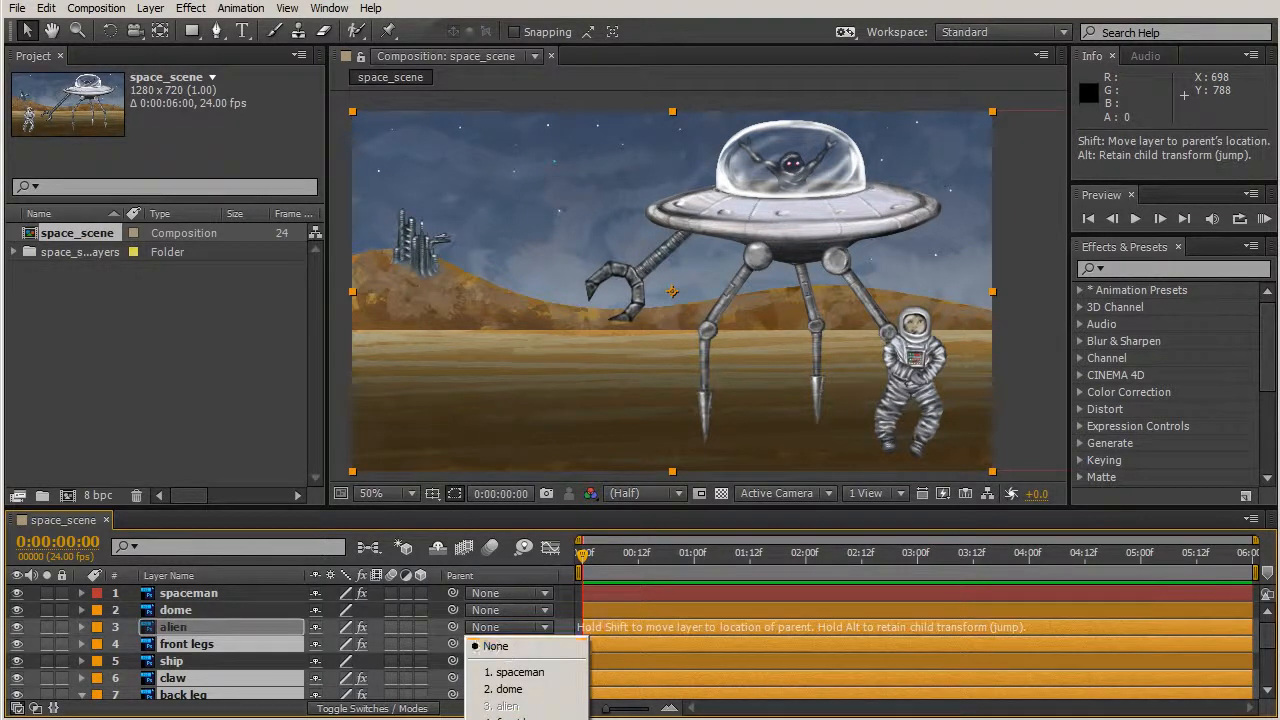
{"action": "left_click", "coordinate": [510, 719]}
{"action": "scroll", "coordinate": [509, 662], "scroll_direction": "down", "scroll_amount": 1}
{"action": "left_click", "coordinate": [505, 594]}
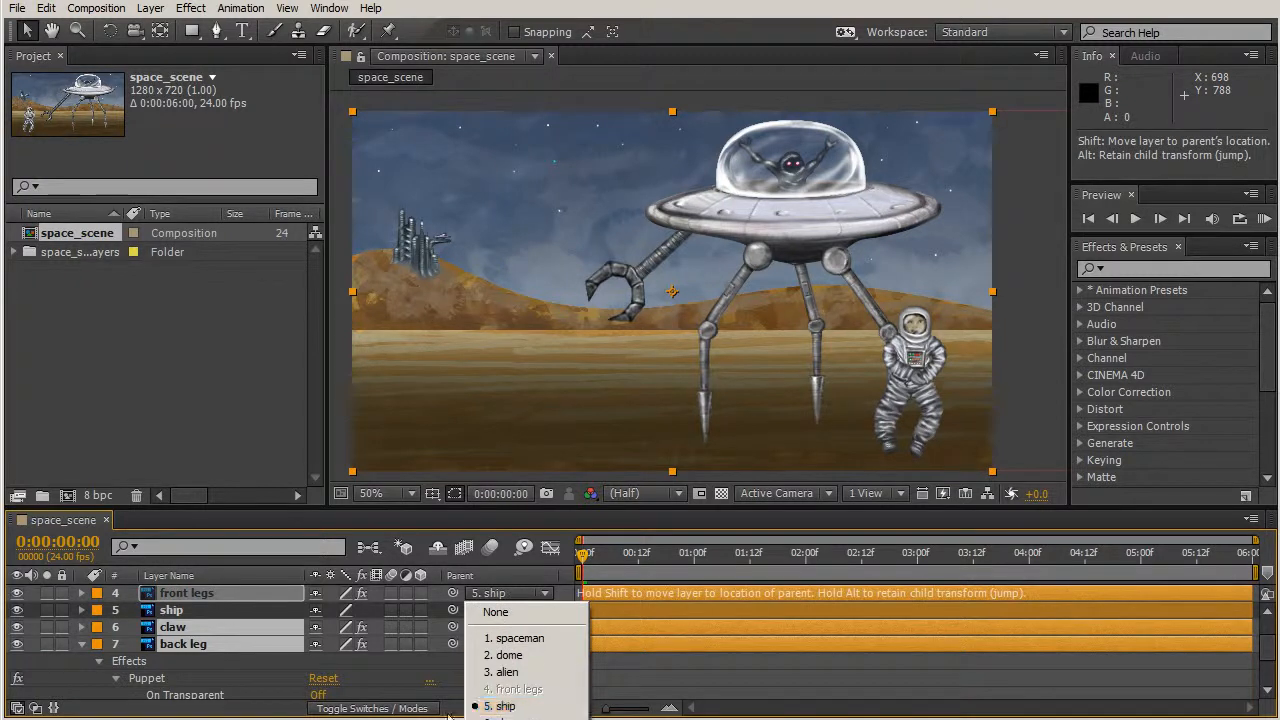
{"action": "left_click", "coordinate": [450, 666]}
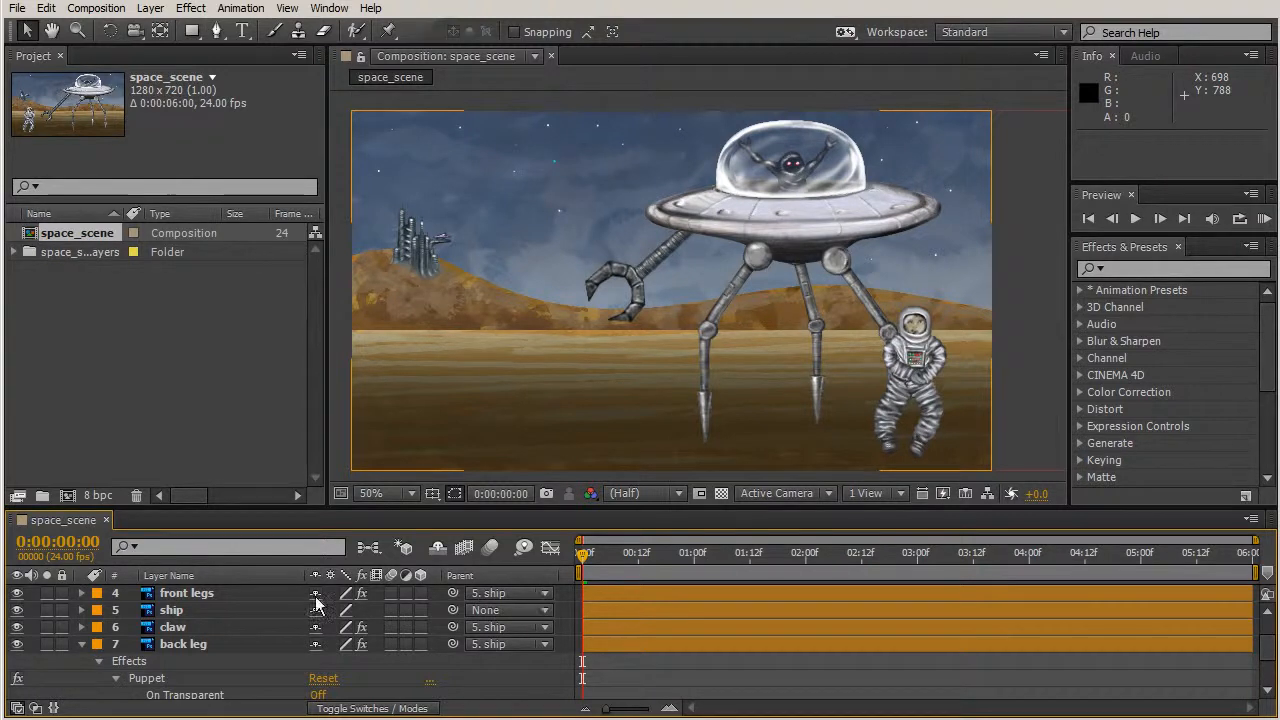
Try moving the ship layer in the composition to test the parenting, and undo the move
{"action": "left_click", "coordinate": [228, 609]}
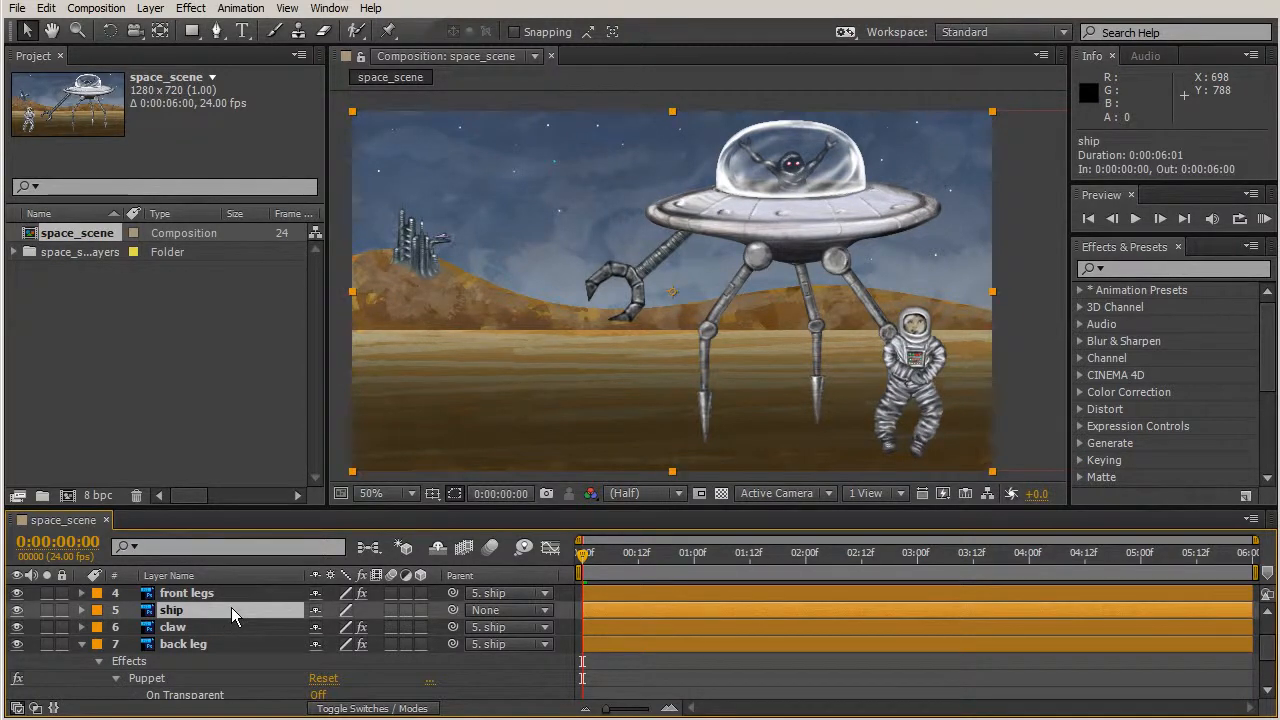
{"action": "left_click_drag", "start_coordinate": [766, 254], "coordinate": [736, 279]}
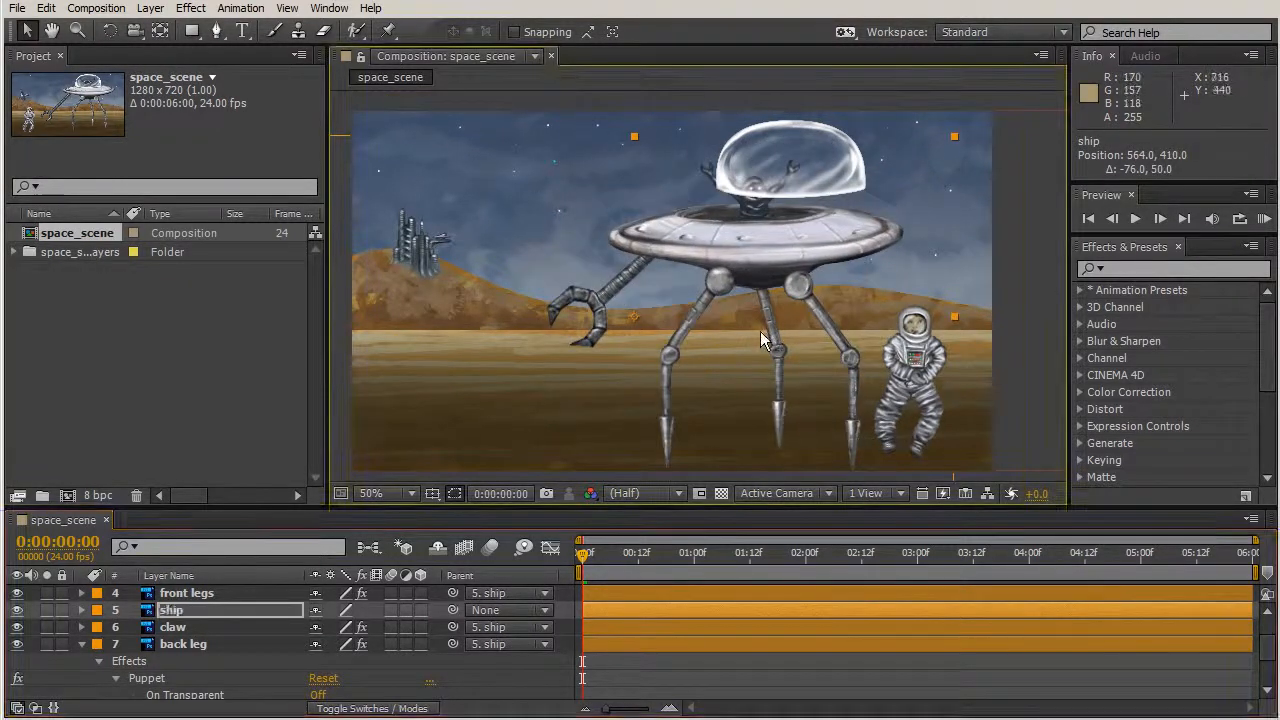
{"action": "key", "text": "ctrl+z"}
Parent the dome layer to the ship layer
{"action": "scroll", "coordinate": [350, 628], "scroll_direction": "up", "scroll_amount": 2}
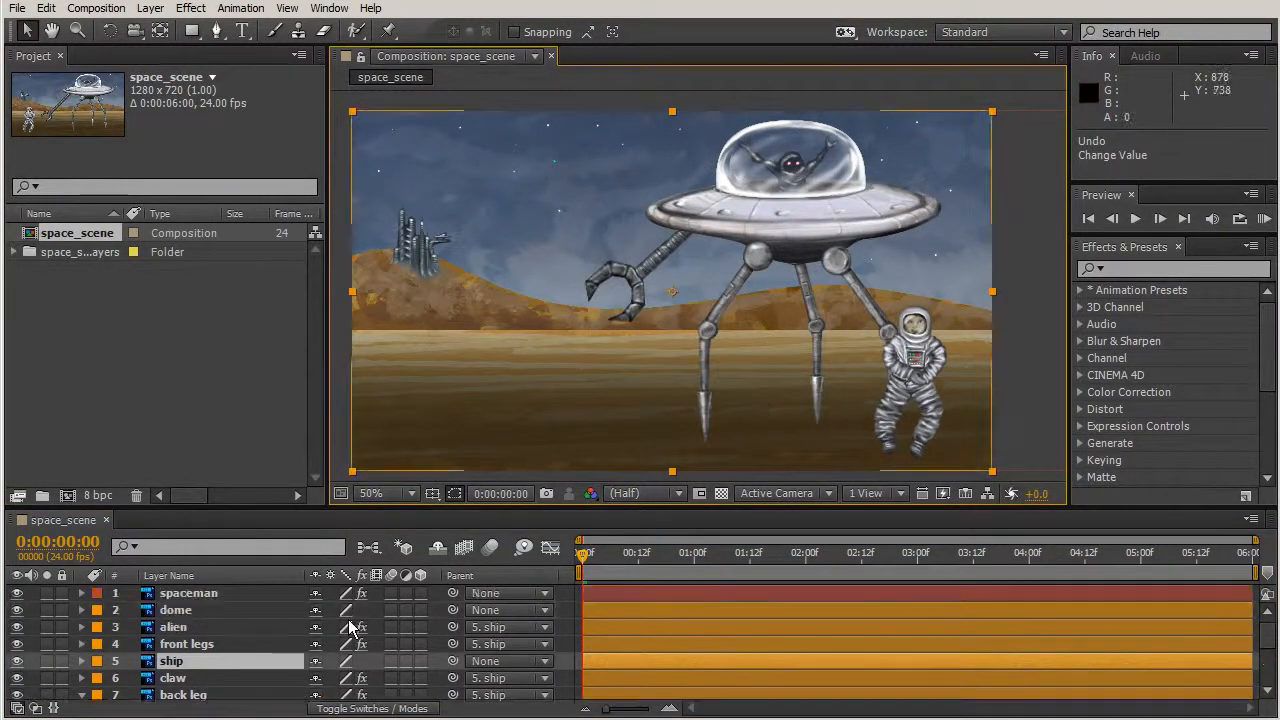
{"action": "left_click", "coordinate": [485, 614]}
{"action": "left_click", "coordinate": [515, 717]}
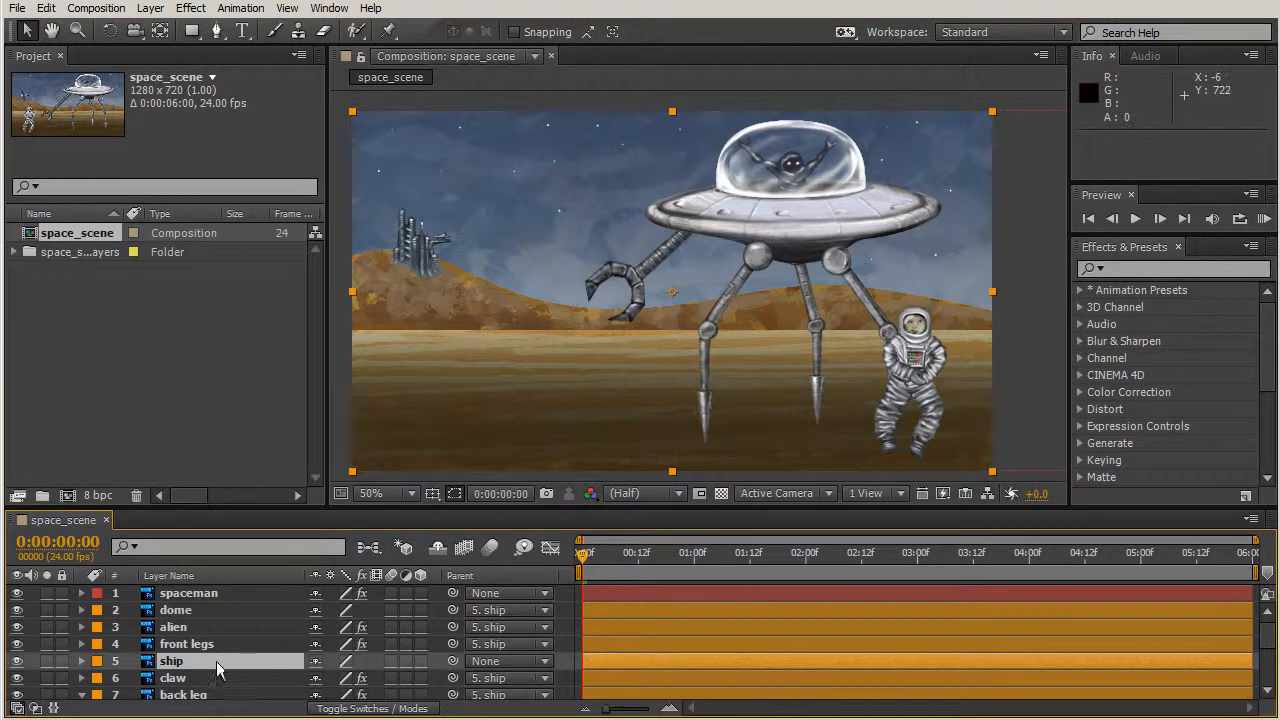
Try moving the whole ship, including out of the frame past the spaceman, and undo each move
{"action": "left_click_drag", "start_coordinate": [738, 243], "coordinate": [820, 206]}
{"action": "key", "text": "ctrl+z"}
{"action": "left_click_drag", "start_coordinate": [710, 220], "coordinate": [1034, 245]}
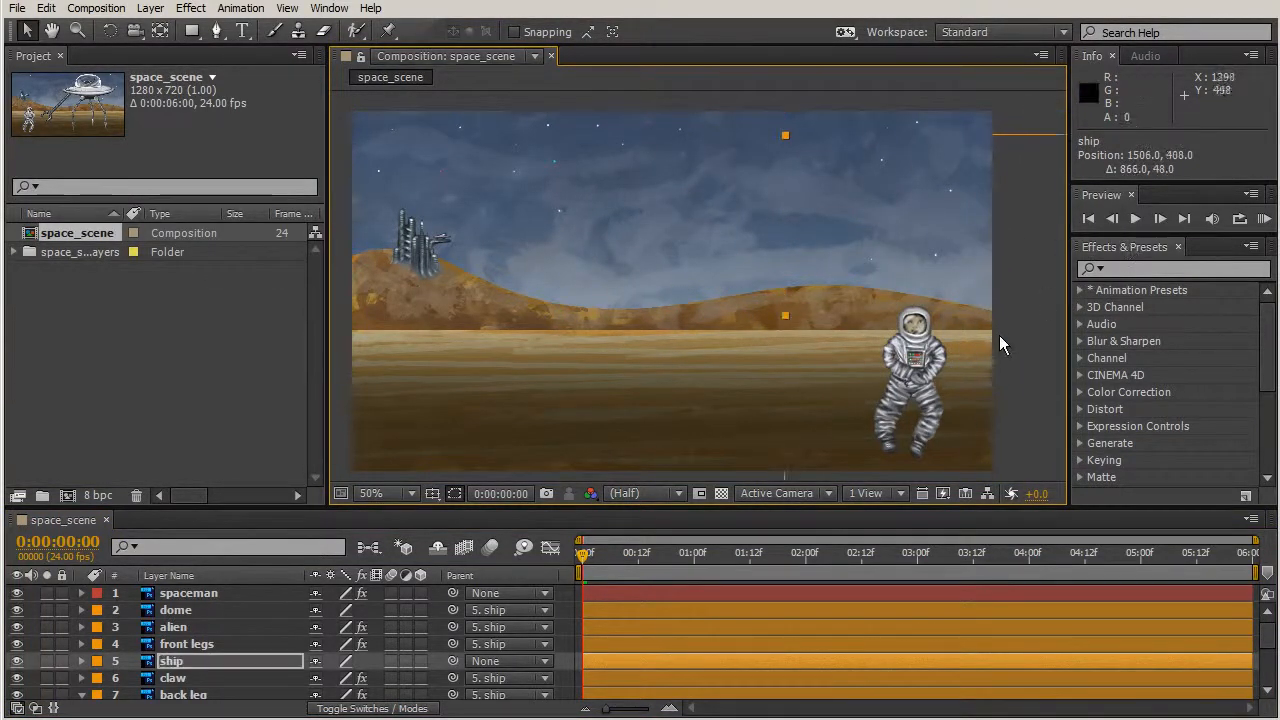
{"action": "key", "text": "ctrl+z"}
Move the ship horizontally out of frame on the spaceman's side to 1472, 360 and keyframe its position at the first frame
{"action": "left_click_drag", "start_coordinate": [665, 242], "coordinate": [1003, 214]}
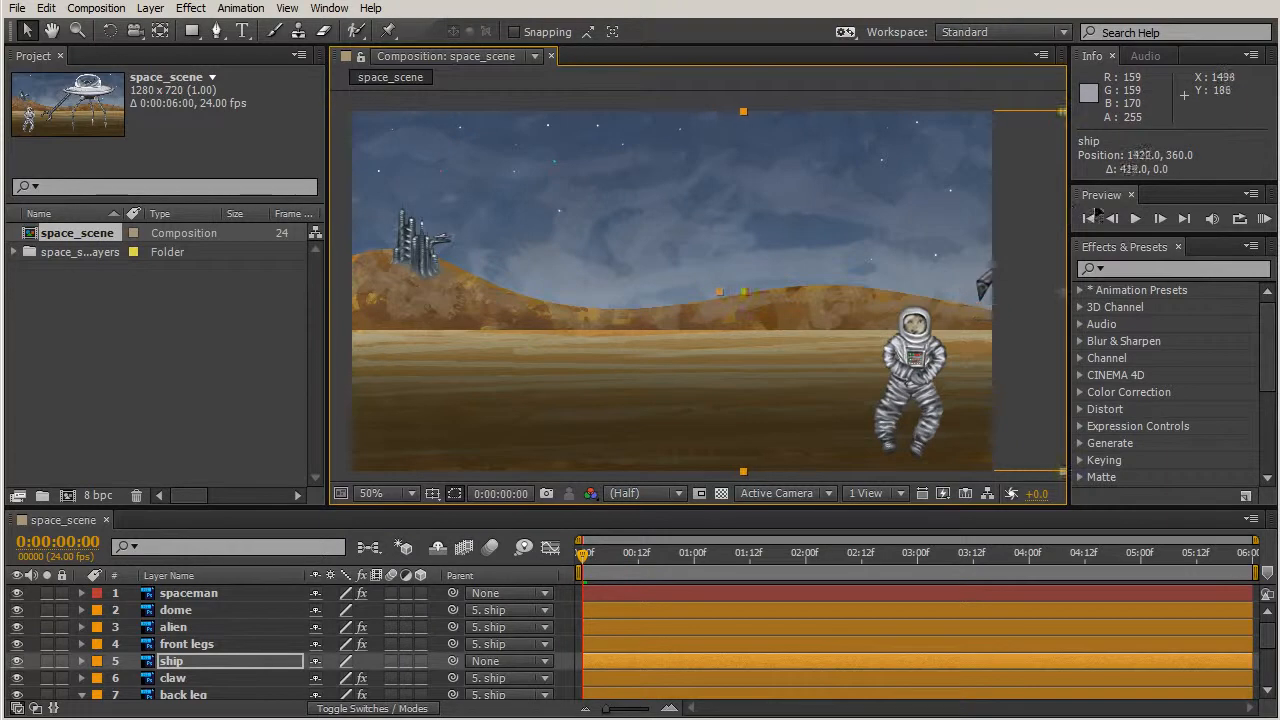
{"action": "left_click_drag", "start_coordinate": [998, 243], "coordinate": [750, 243]}
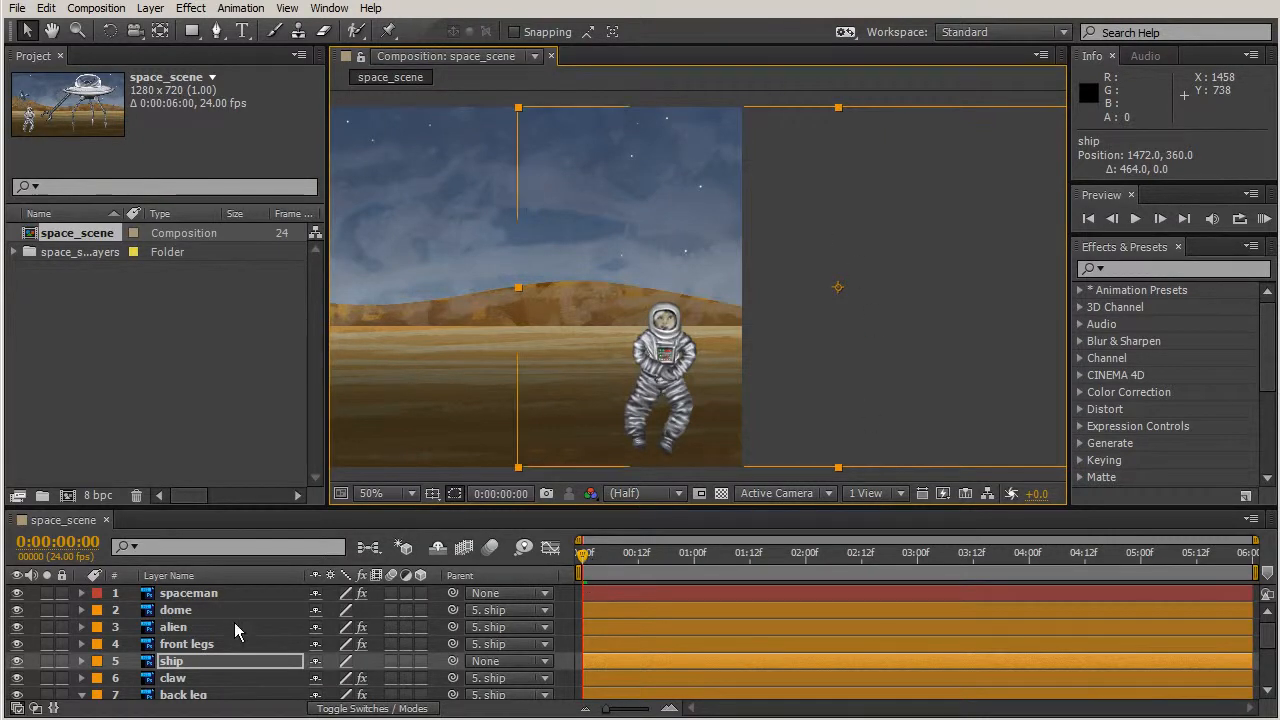
{"action": "key", "text": "p"}
{"action": "left_click", "coordinate": [133, 678]}
Keyframe the ship's position at 0:00:05:19 by moving it horizontally across the scene to 388, 360
{"action": "left_click_drag", "start_coordinate": [580, 560], "coordinate": [937, 585]}
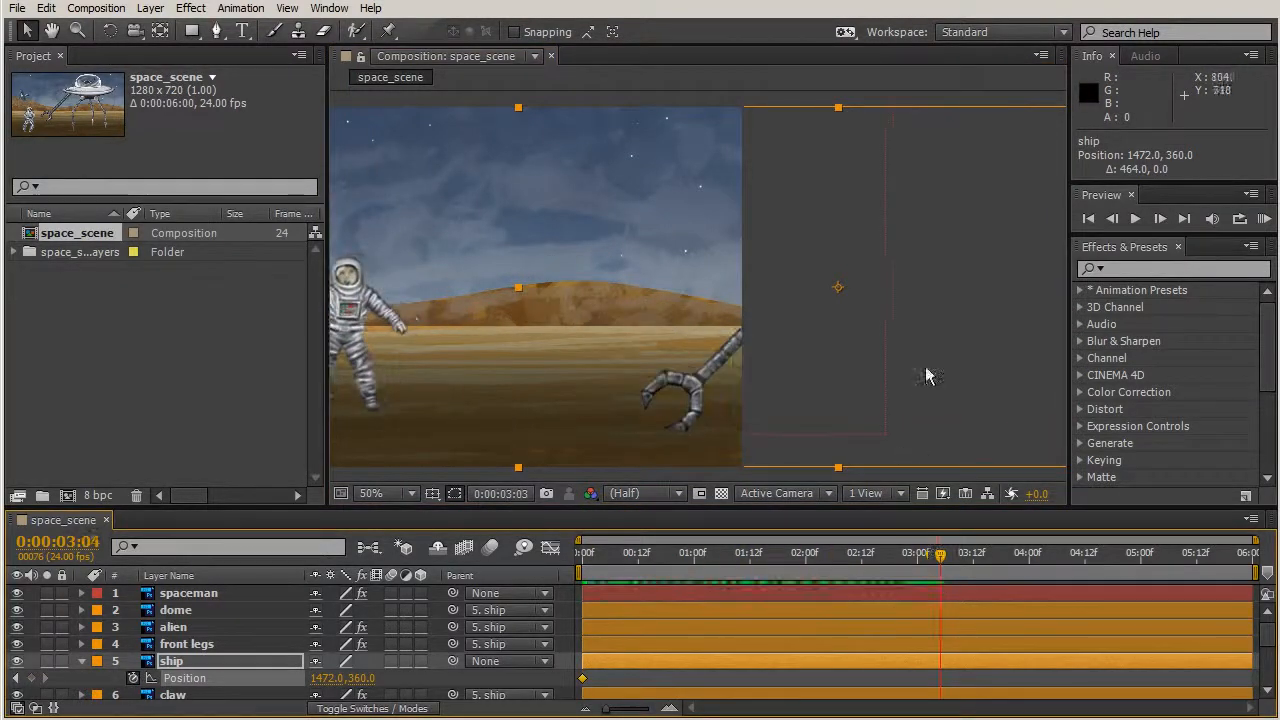
{"action": "key", "text": "comma"}
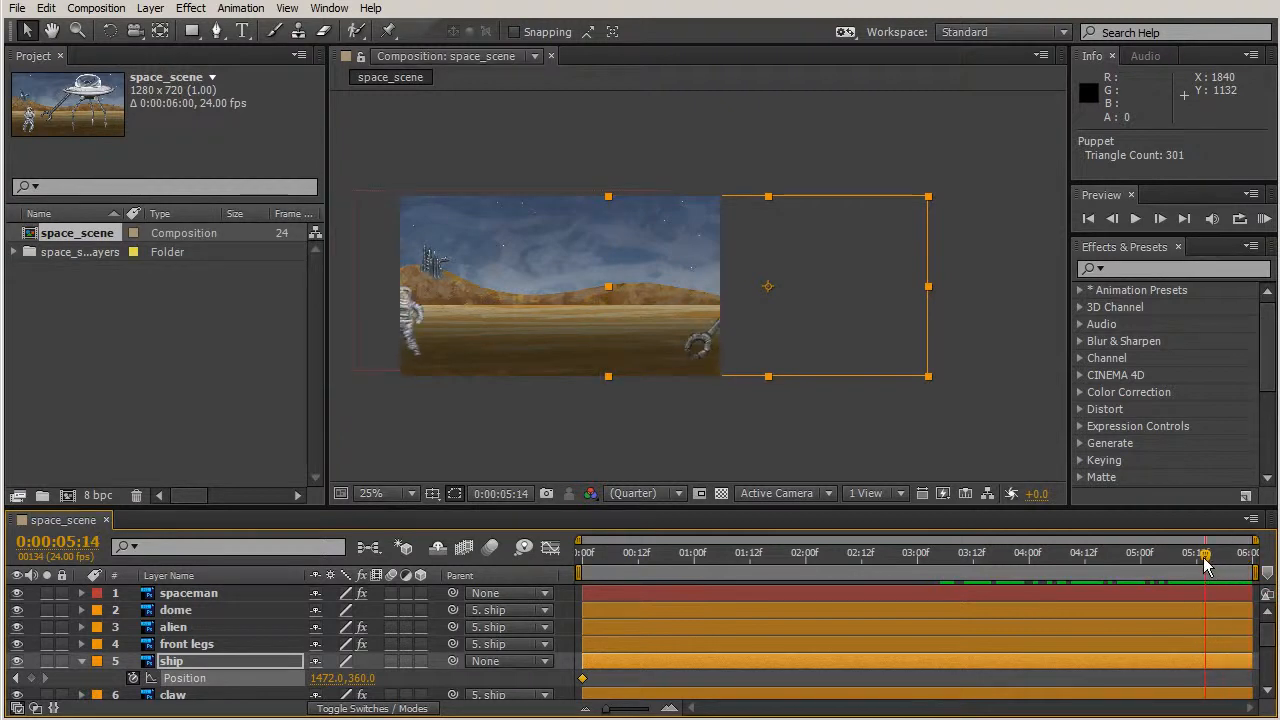
{"action": "left_click_drag", "start_coordinate": [810, 341], "coordinate": [613, 360]}
{"action": "scroll", "coordinate": [886, 339], "scroll_direction": "down", "scroll_amount": 1}
{"action": "left_click_drag", "start_coordinate": [731, 354], "coordinate": [745, 413]}
{"action": "scroll", "coordinate": [804, 331], "scroll_direction": "up", "scroll_amount": 2}
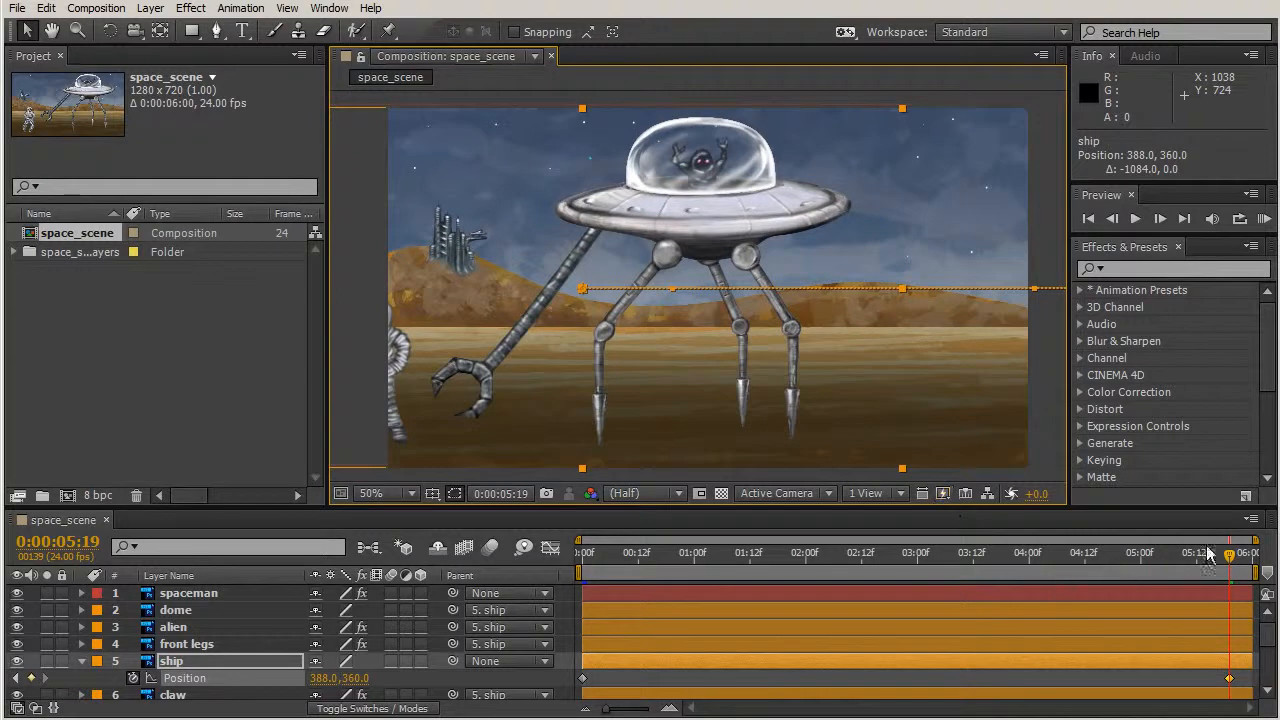
Check the ship's motion at 0:00:03:12 and run a RAM preview of the scene
{"action": "left_click_drag", "start_coordinate": [1229, 566], "coordinate": [973, 625]}
{"action": "left_click_drag", "start_coordinate": [939, 360], "coordinate": [928, 359]}
{"action": "key", "text": "KP_0"}
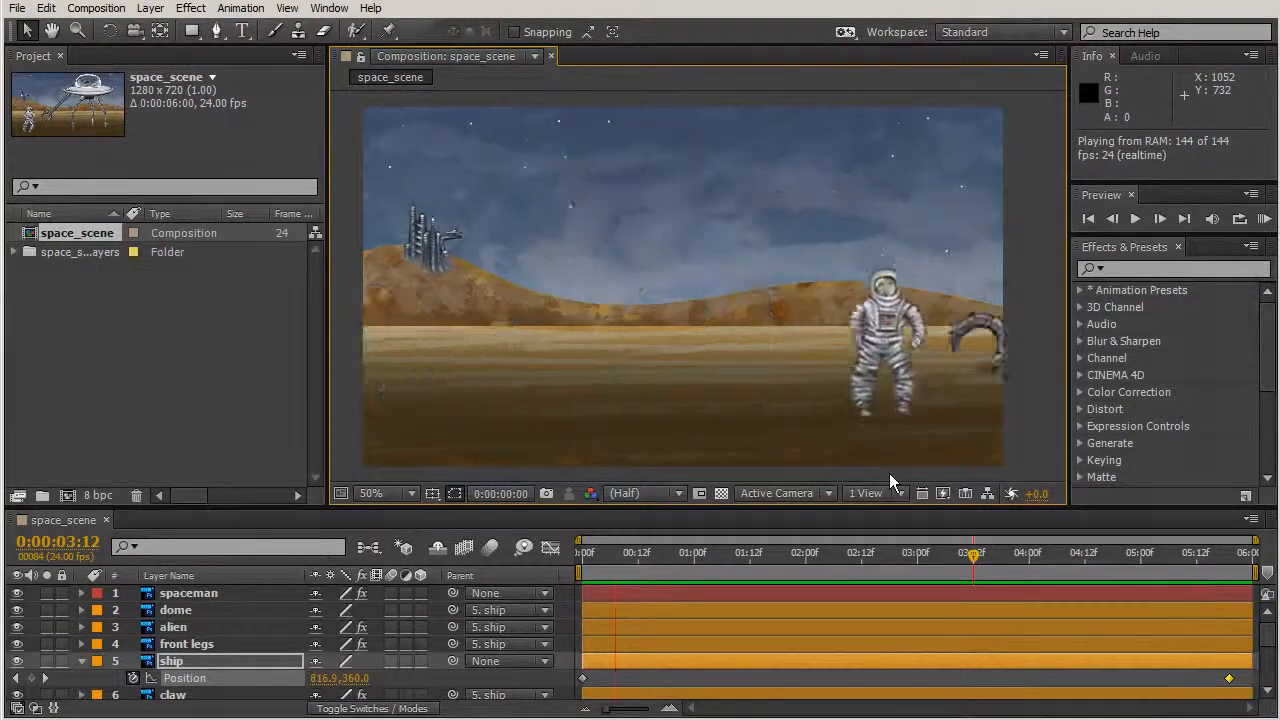
{"action": "key", "text": "space"}
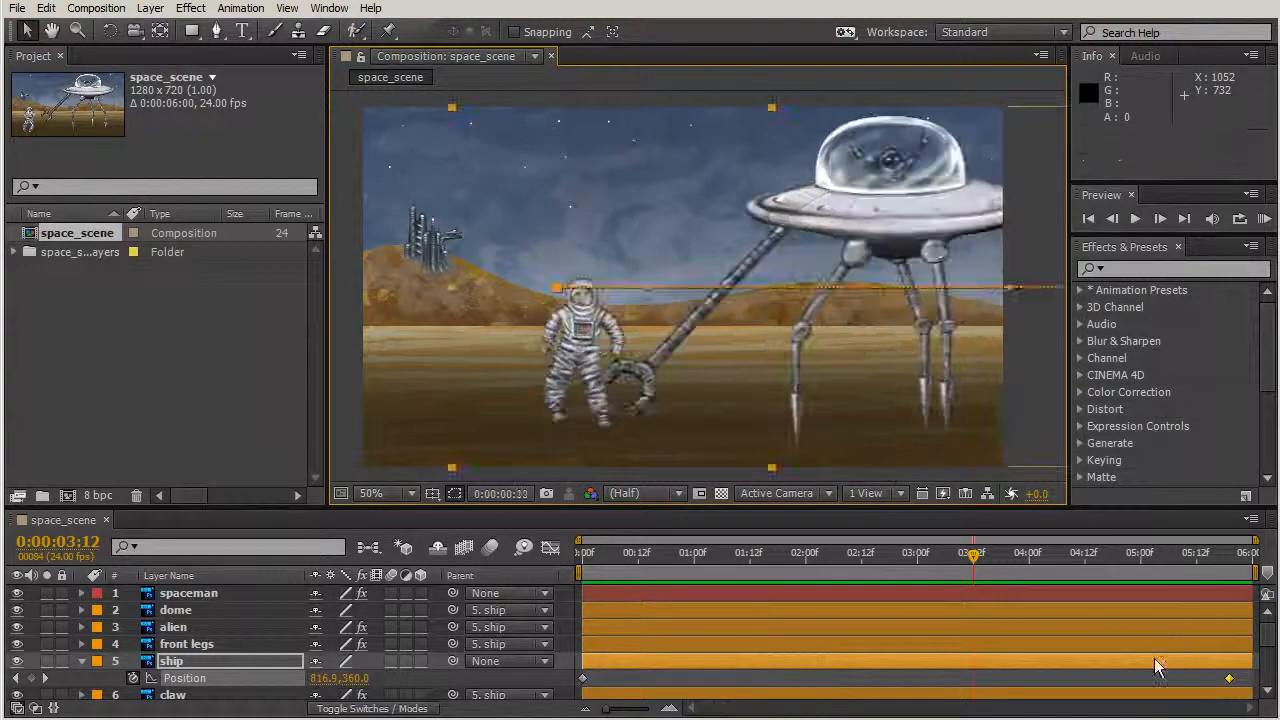
Move the ship's second position keyframe to 0:00:06:01 and run a RAM preview
{"action": "left_click_drag", "start_coordinate": [1237, 684], "coordinate": [1258, 684]}
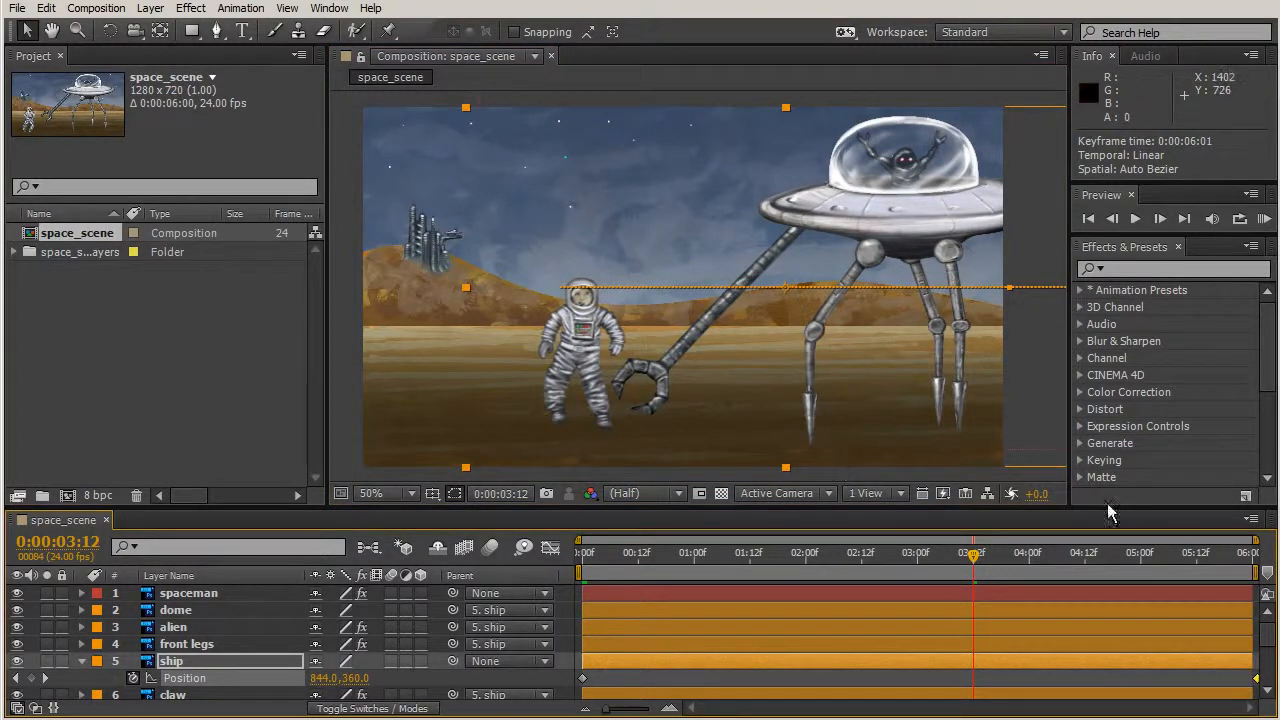
{"action": "key", "text": "KP_0"}
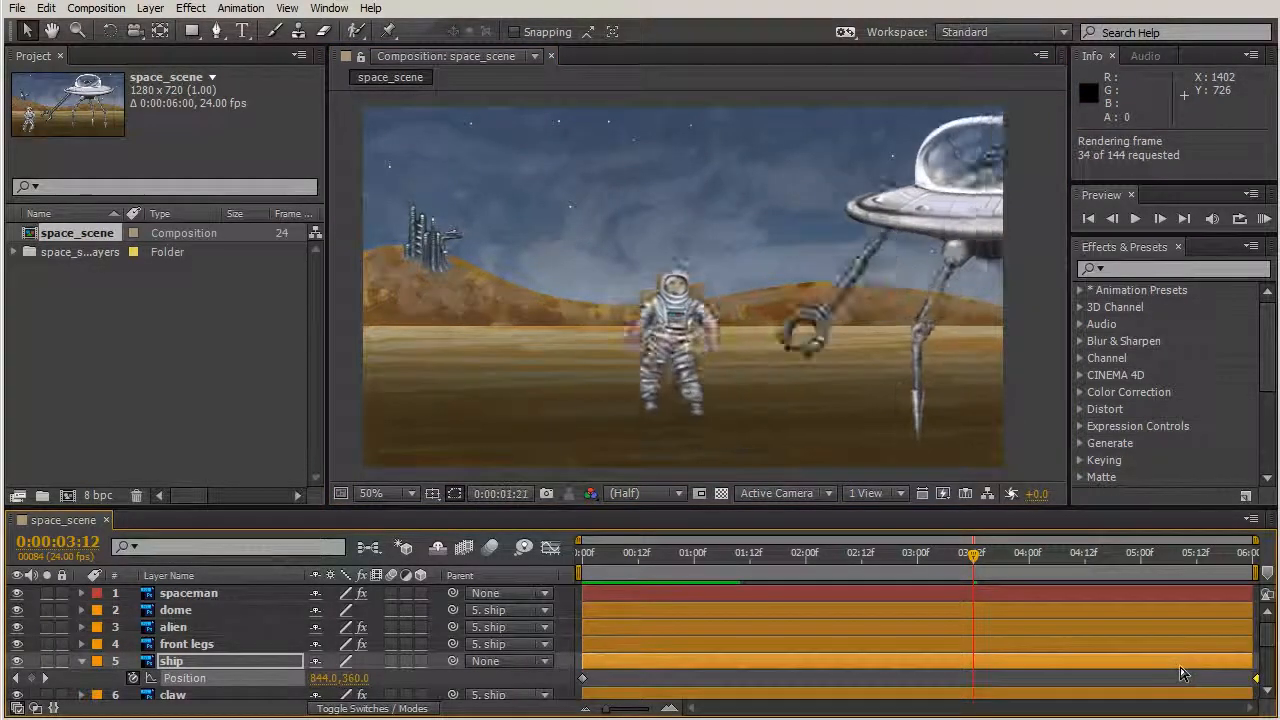